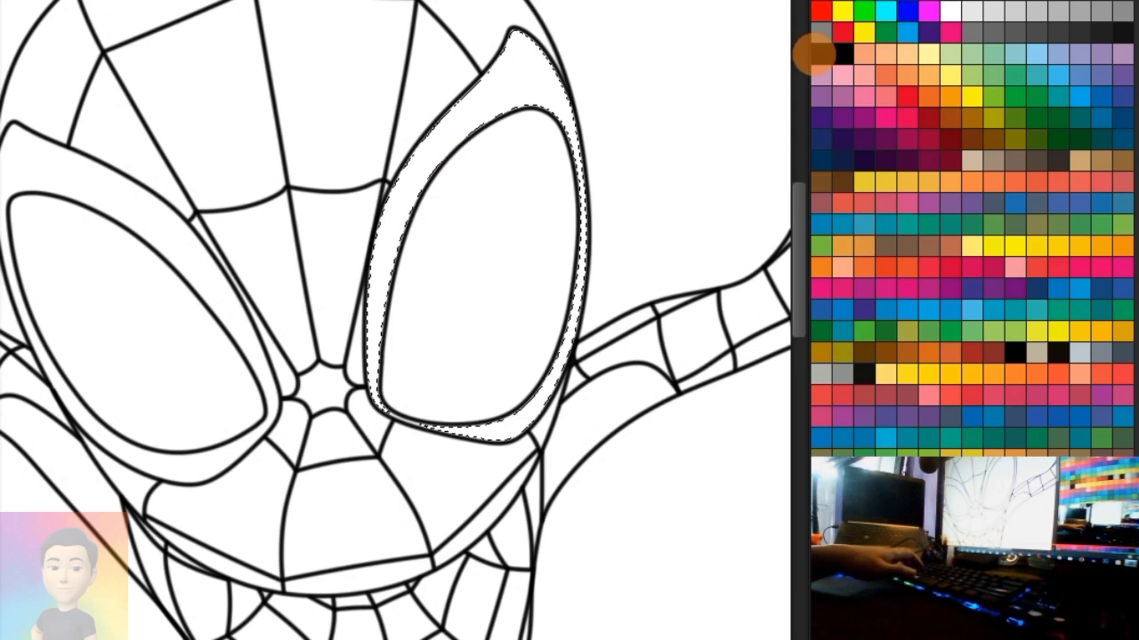
- Fill the first eye rim's upper band and the white gap on its outline black
click(502, 120)
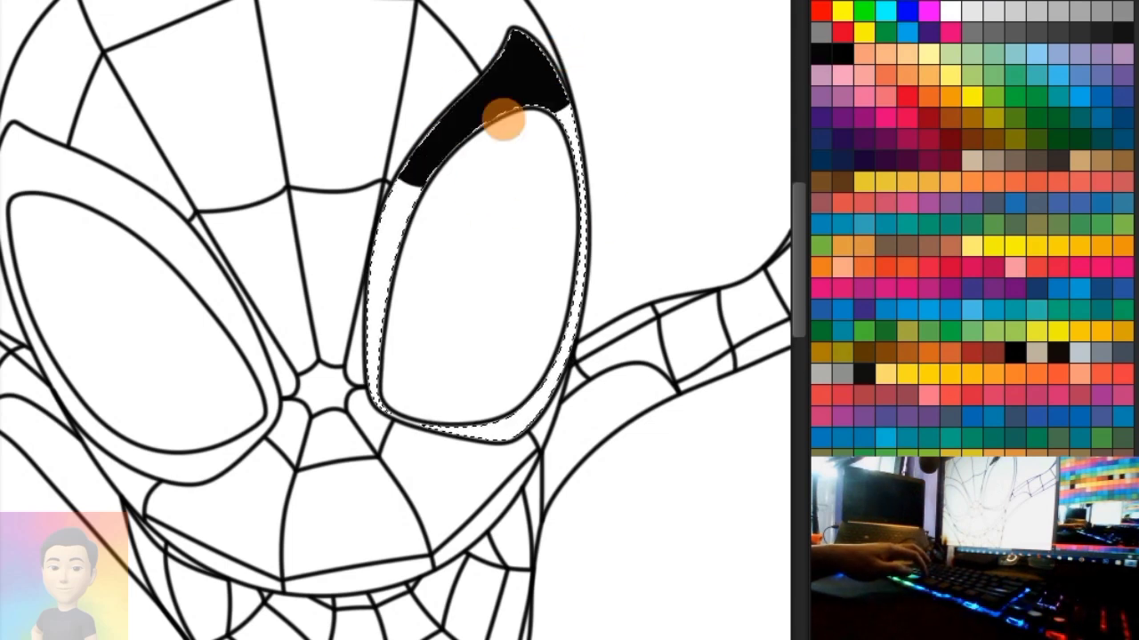
scroll(423, 470, up, 5)
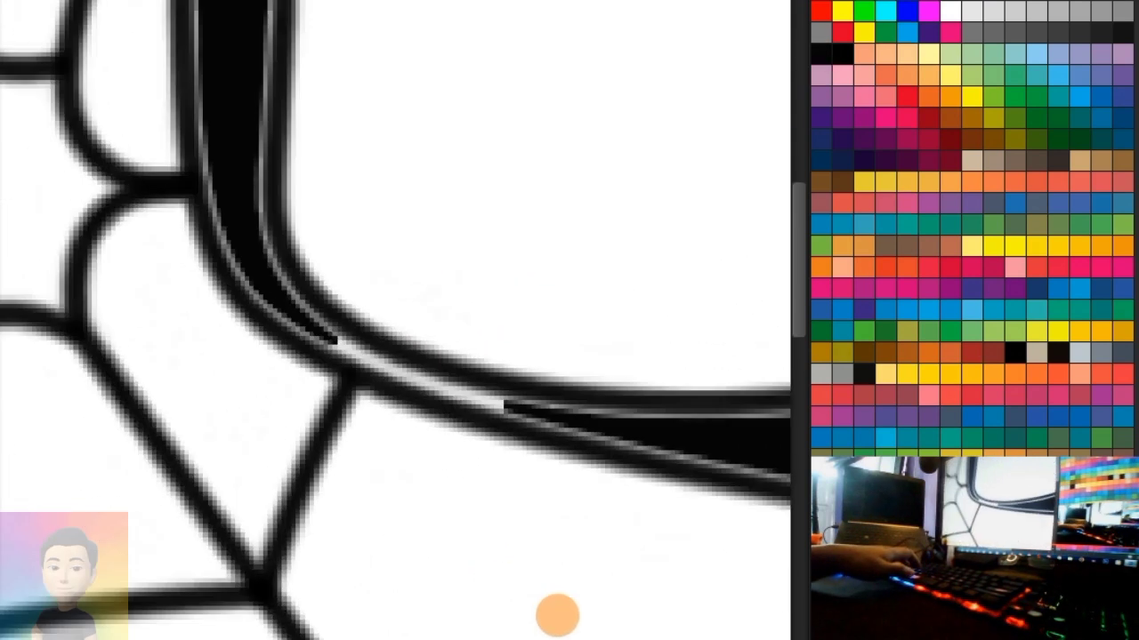
scroll(484, 381, up, 2)
drag(465, 372, 401, 353)
- Paint the other eye's rim solid black
scroll(402, 353, down, 4)
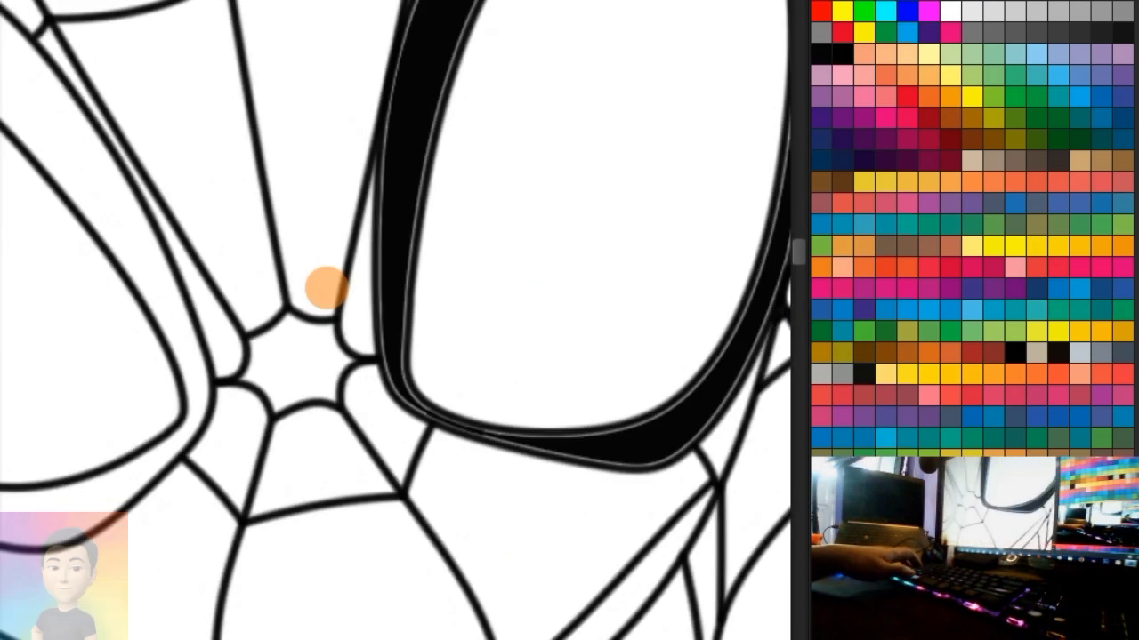
scroll(322, 287, down, 2)
scroll(328, 290, down, 1)
drag(191, 153, 150, 163)
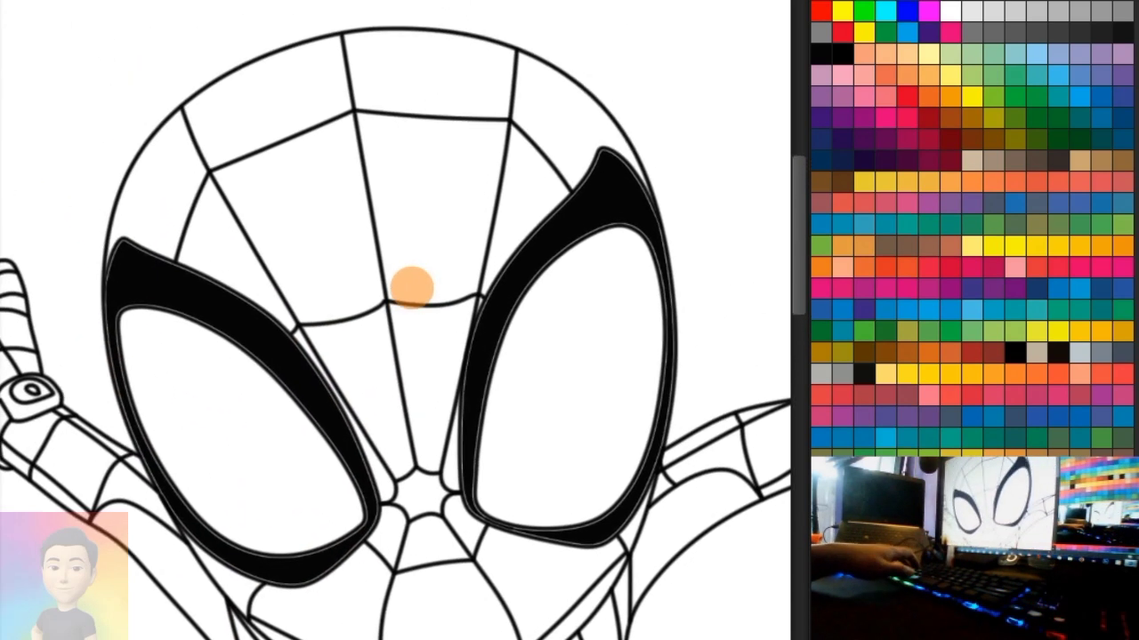
scroll(406, 285, up, 2)
scroll(399, 234, up, 1)
- Select the top forehead cells and the cell below them and paint them red
shift+click(445, 89)
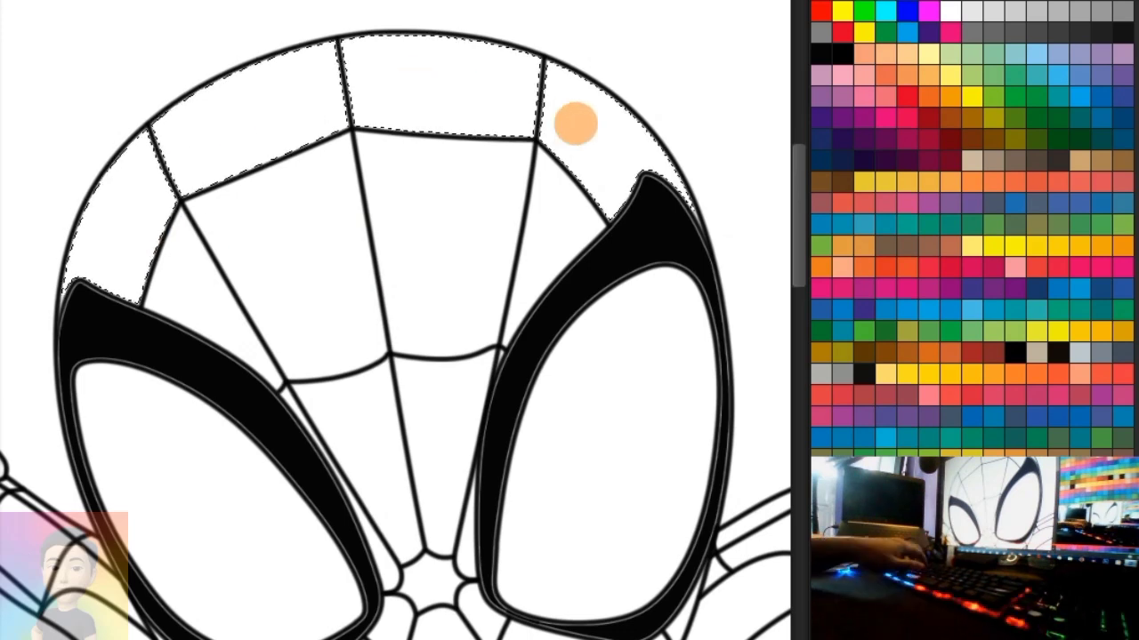
shift+click(578, 119)
mouse_move(623, 178)
mouse_down()
mouse_move(596, 157)
mouse_move(334, 67)
mouse_move(189, 204)
mouse_up()
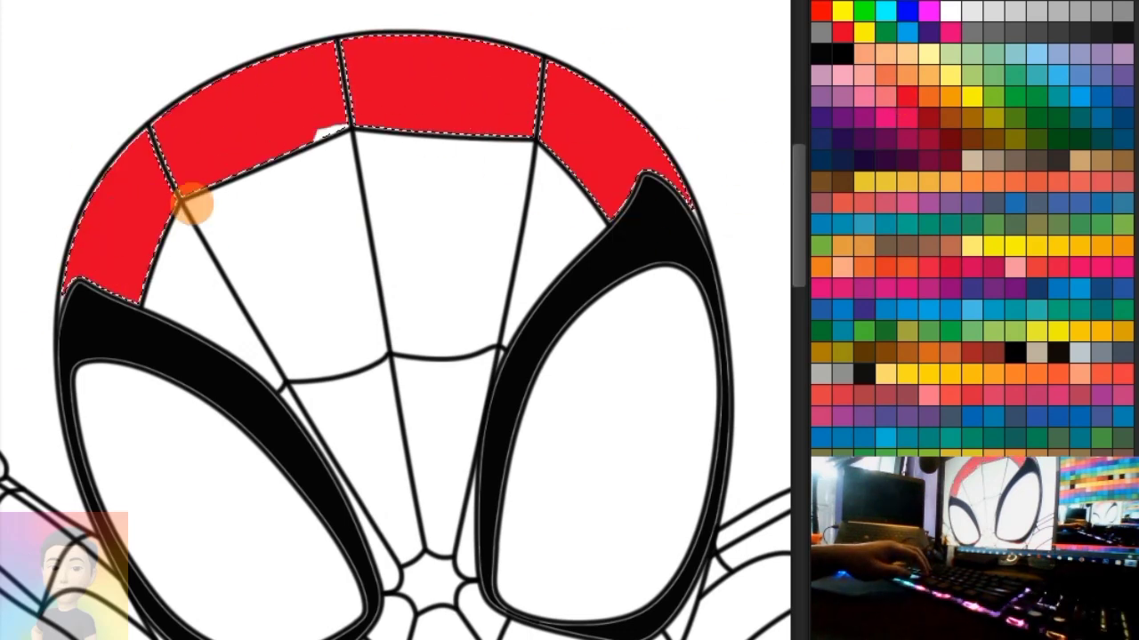
click(230, 280)
mouse_move(485, 260)
mouse_down()
mouse_move(259, 222)
mouse_move(587, 262)
mouse_move(360, 233)
mouse_up()
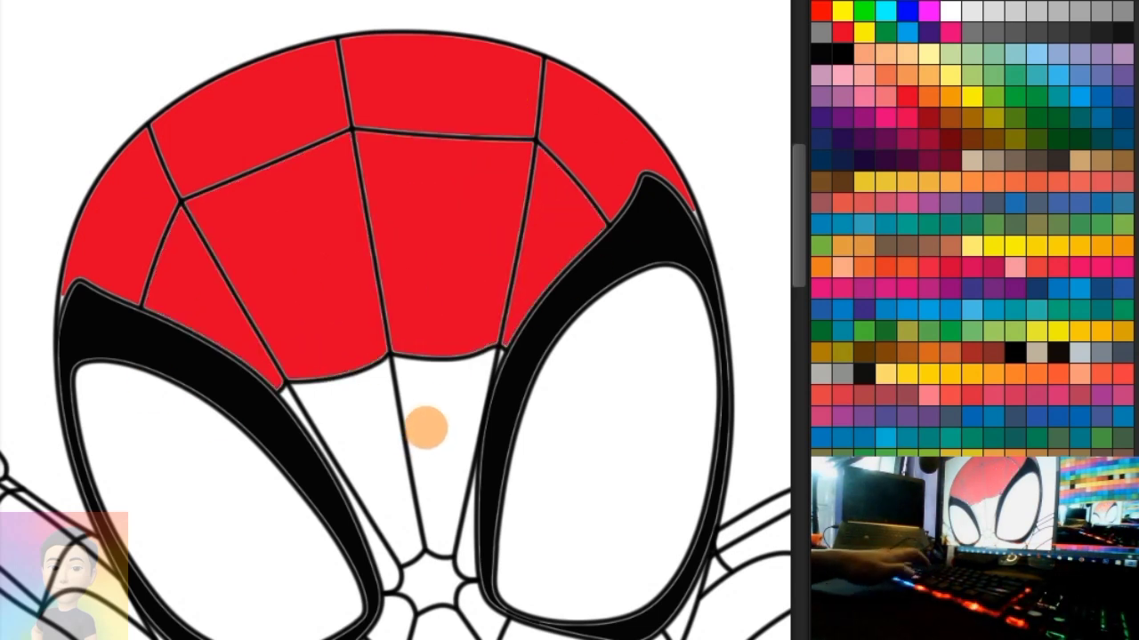
- Paint the web cells and thin sliver between the eyes red, then deselect
scroll(425, 428, up, 2)
click(455, 467)
scroll(262, 330, up, 2)
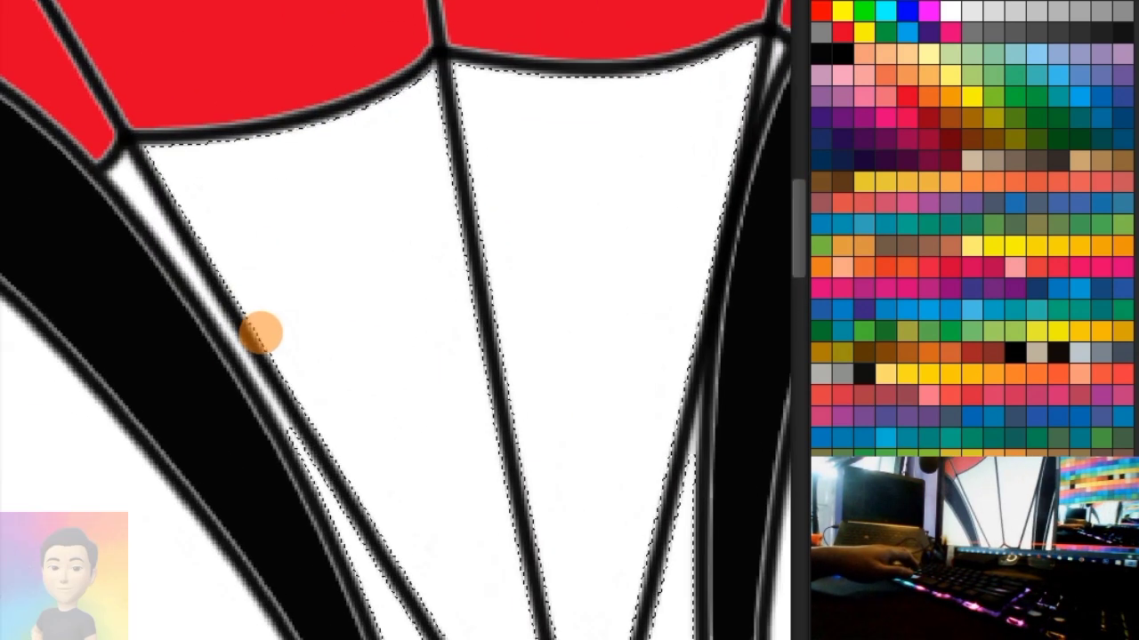
mouse_move(218, 179)
mouse_down()
mouse_move(720, 160)
mouse_move(472, 322)
mouse_move(490, 244)
mouse_move(731, 449)
mouse_move(770, 251)
mouse_up()
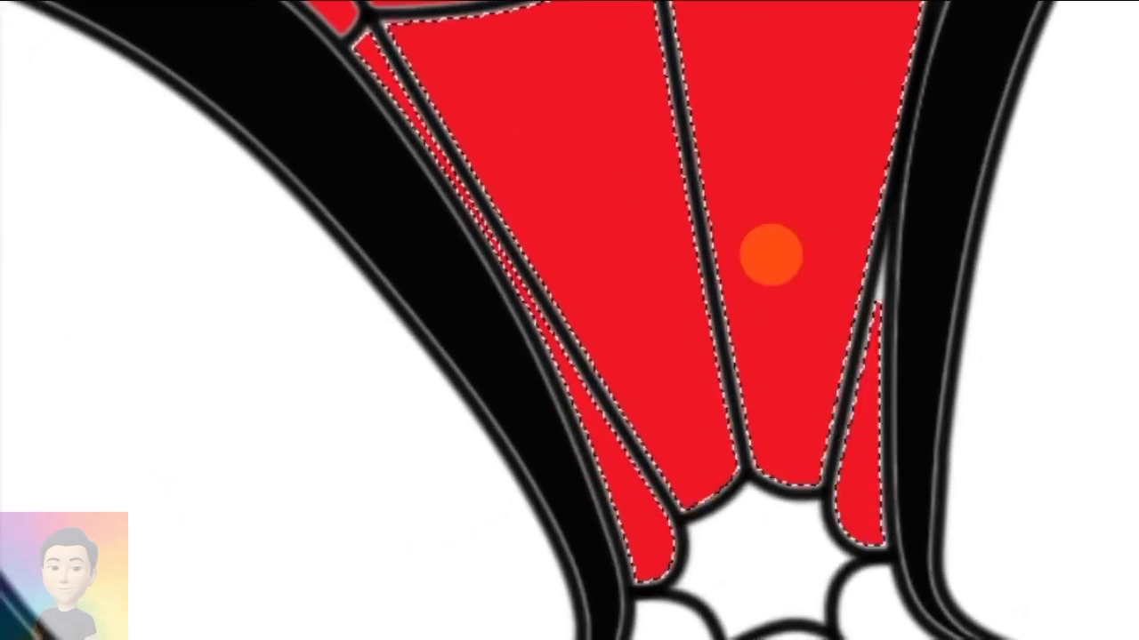
key(ctrl+d)
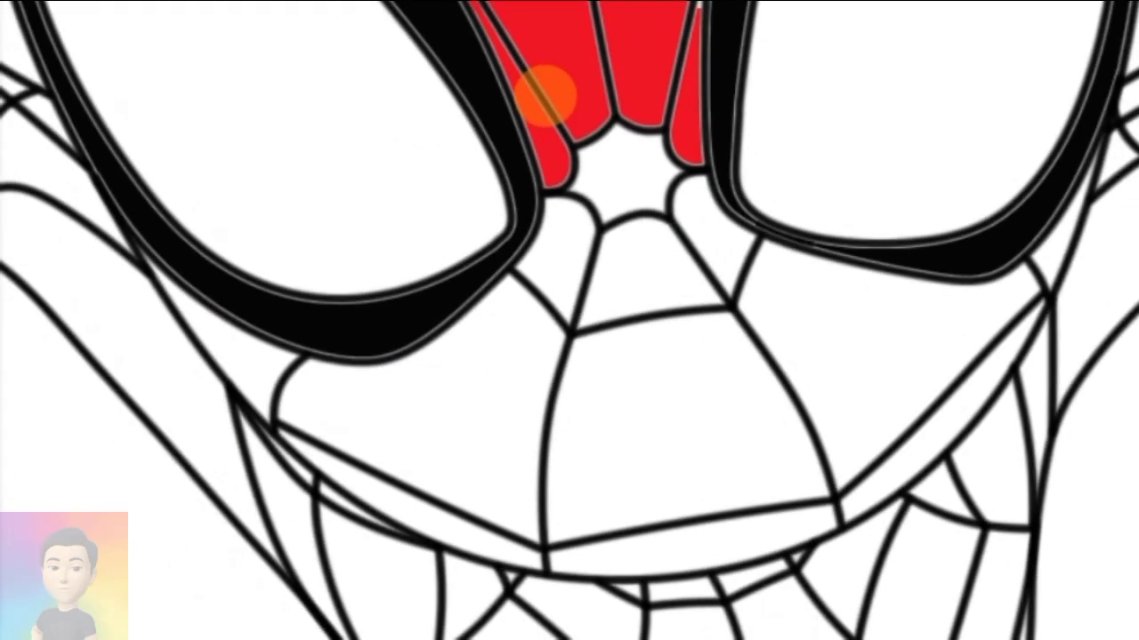
- Select the web cells around the nose and paint them red, then deselect
click(551, 258)
click(681, 244)
click(613, 173)
drag(613, 173, 650, 279)
key(ctrl+d)
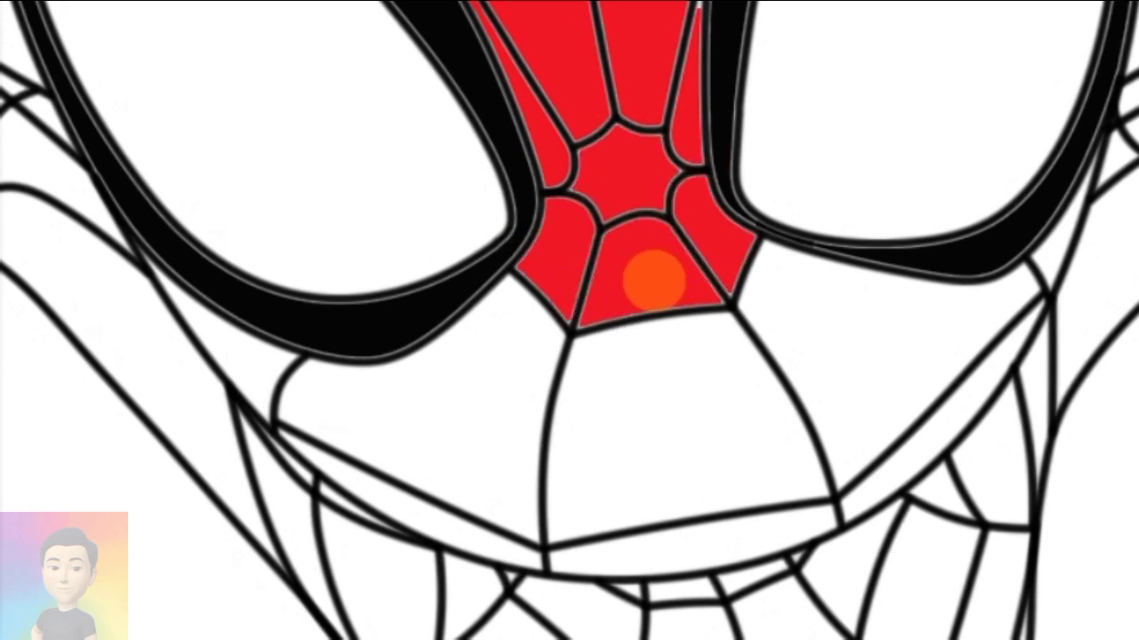
- Select the lower face web cells and paint them red, then deselect
click(551, 378)
click(840, 331)
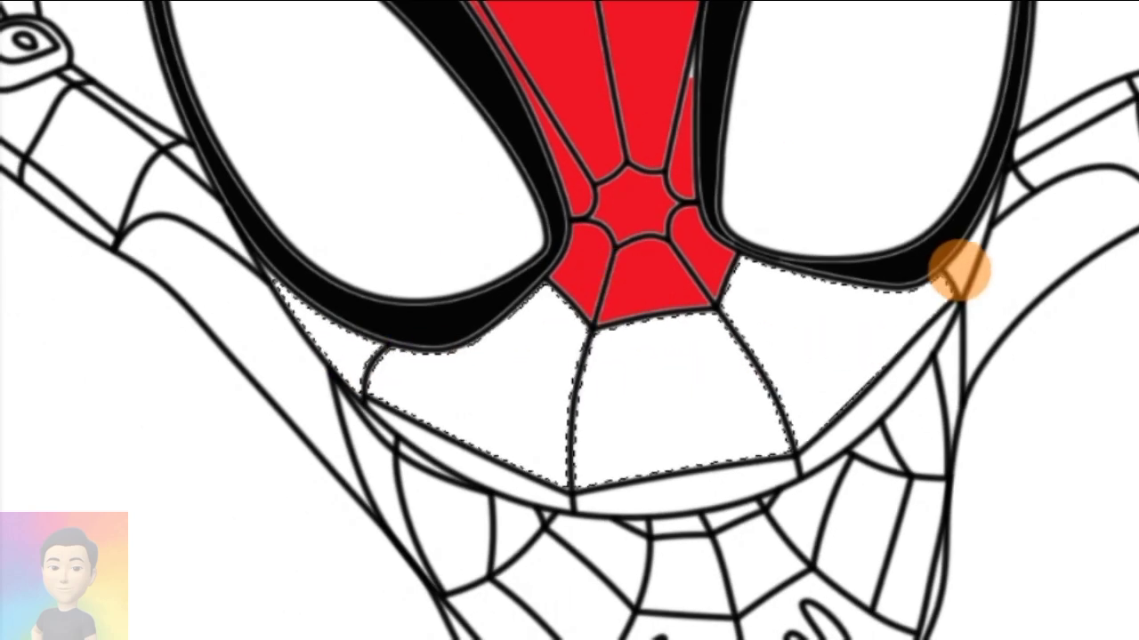
click(338, 280)
mouse_move(275, 358)
mouse_down()
mouse_move(613, 267)
mouse_move(783, 406)
mouse_up()
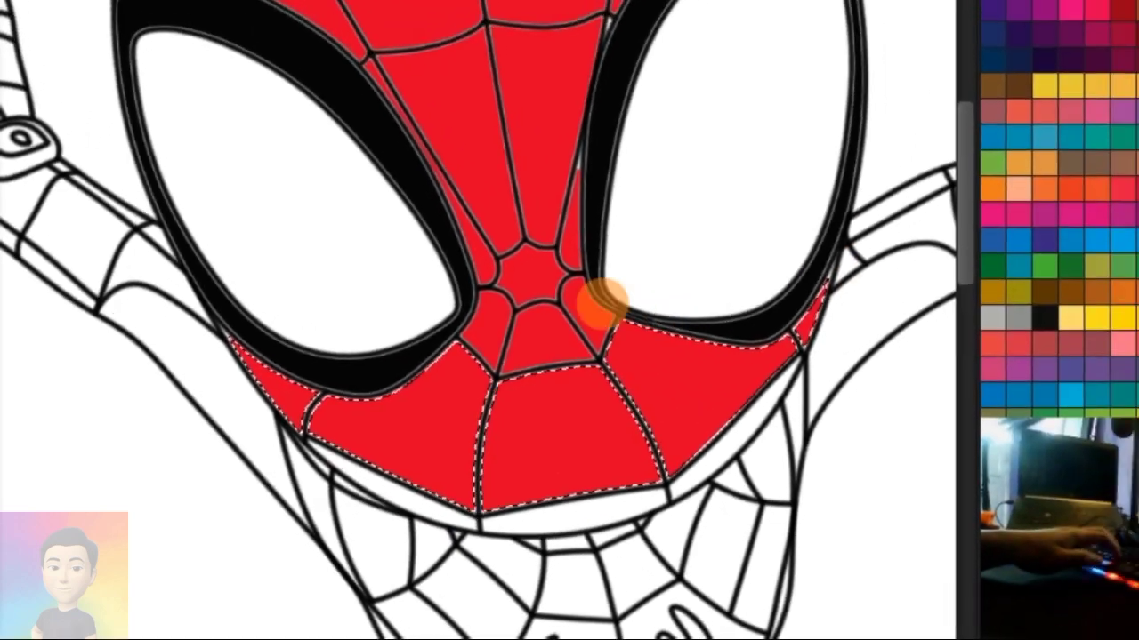
key(ctrl+d)
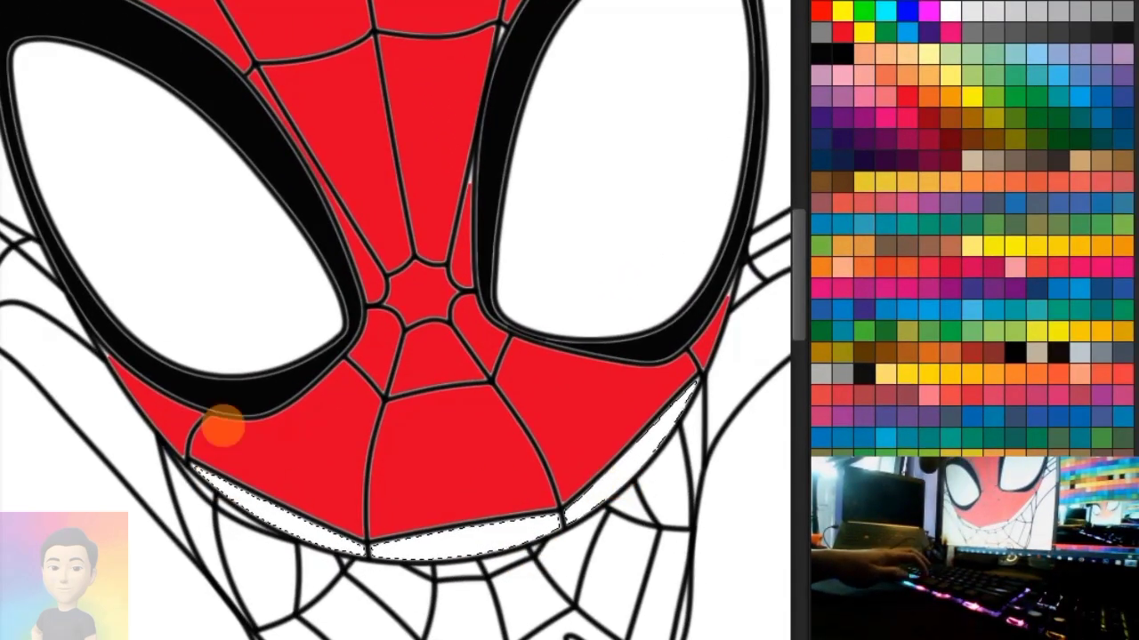
scroll(418, 448, down, 3)
- Paint the raised arm's shoulder and forearm cells red
scroll(361, 415, right, 3)
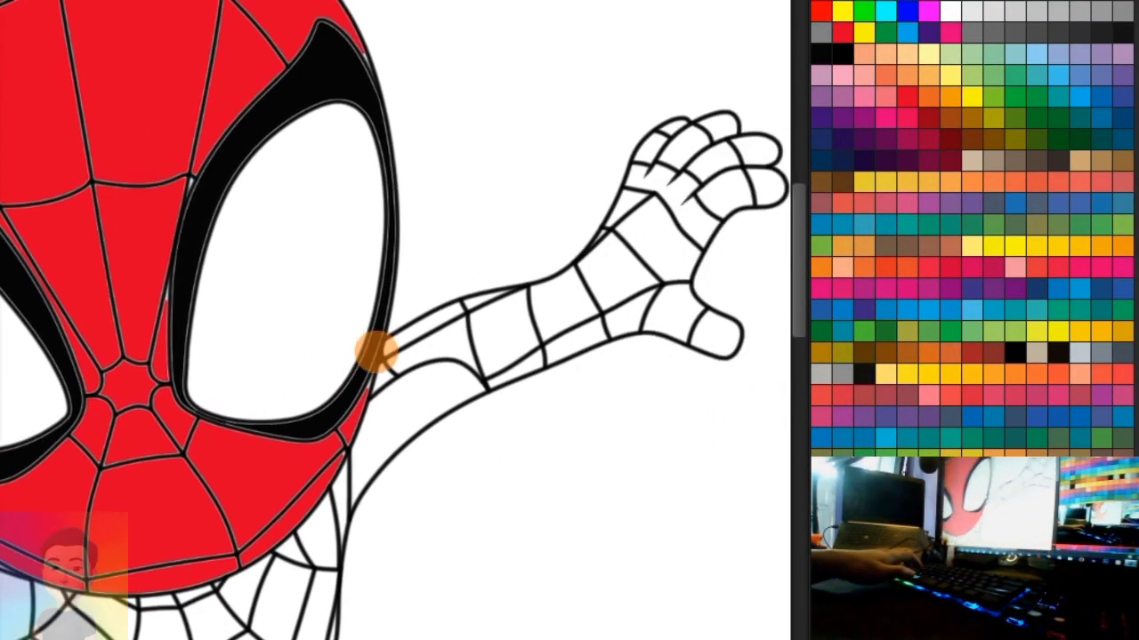
scroll(373, 348, up, 3)
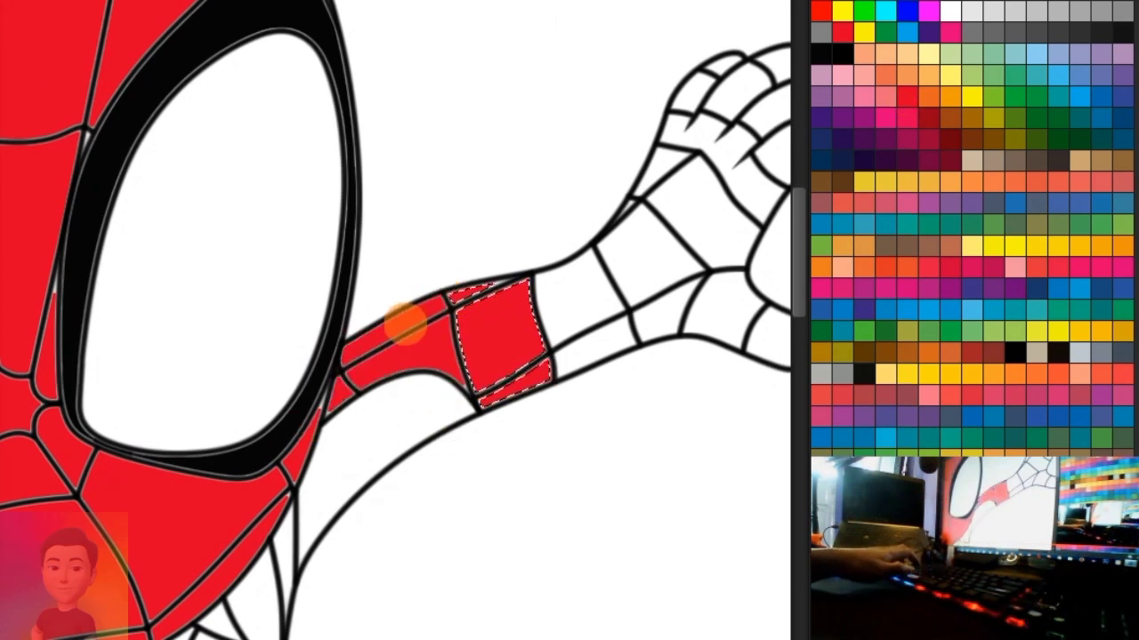
key(ctrl+d)
scroll(546, 318, down, 2)
drag(469, 366, 336, 370)
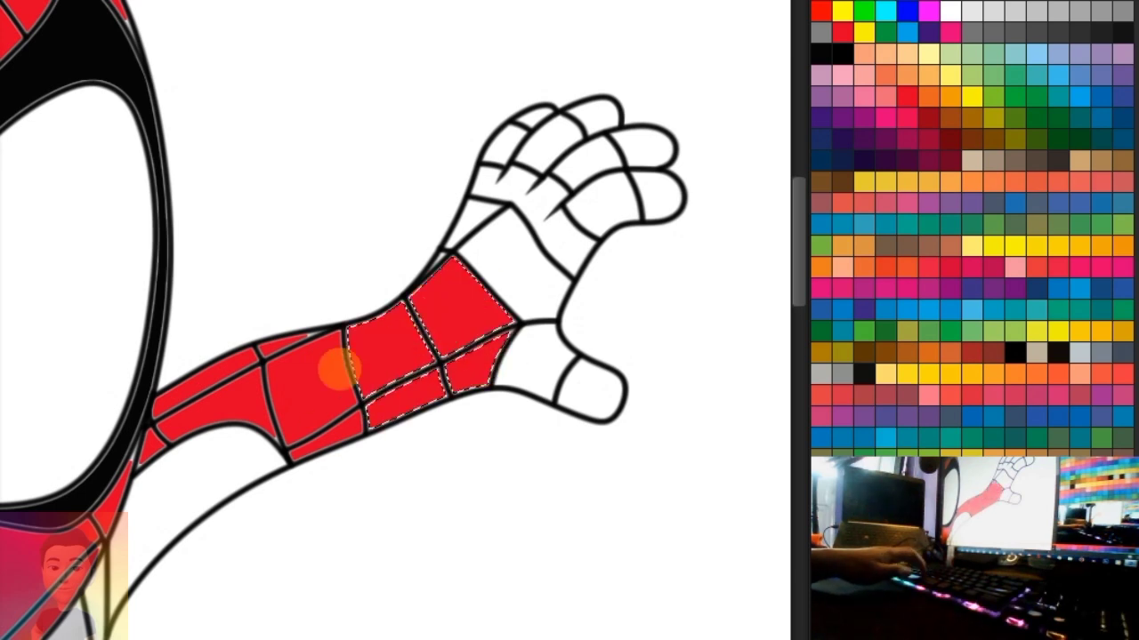
- Fill the selected hand and finger cells red
scroll(546, 307, up, 1)
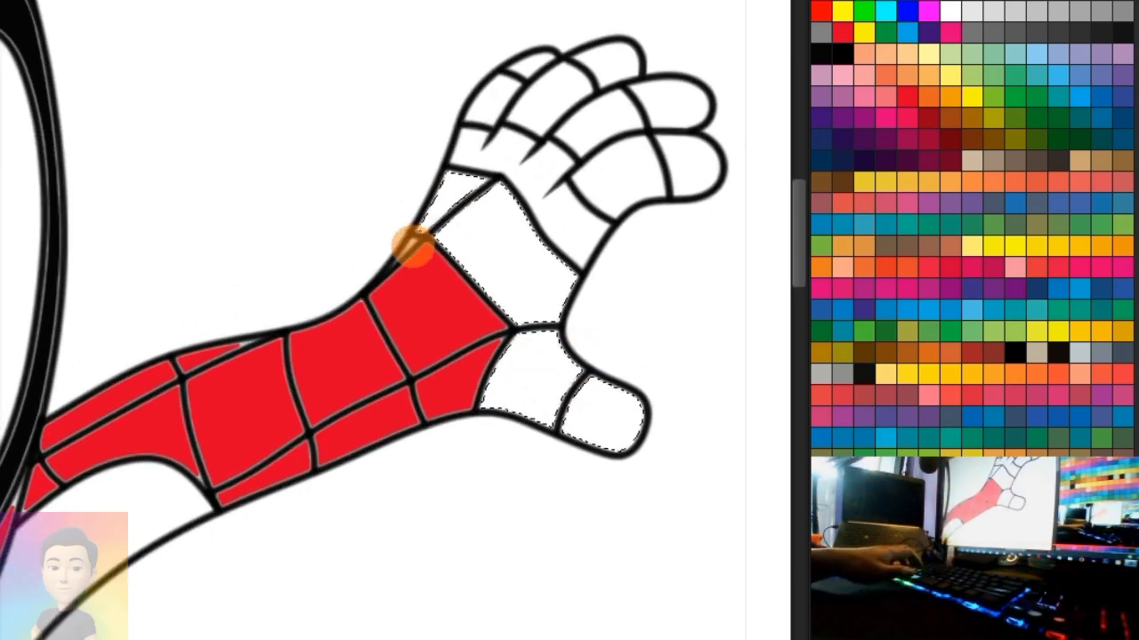
scroll(411, 244, up, 3)
scroll(393, 272, down, 4)
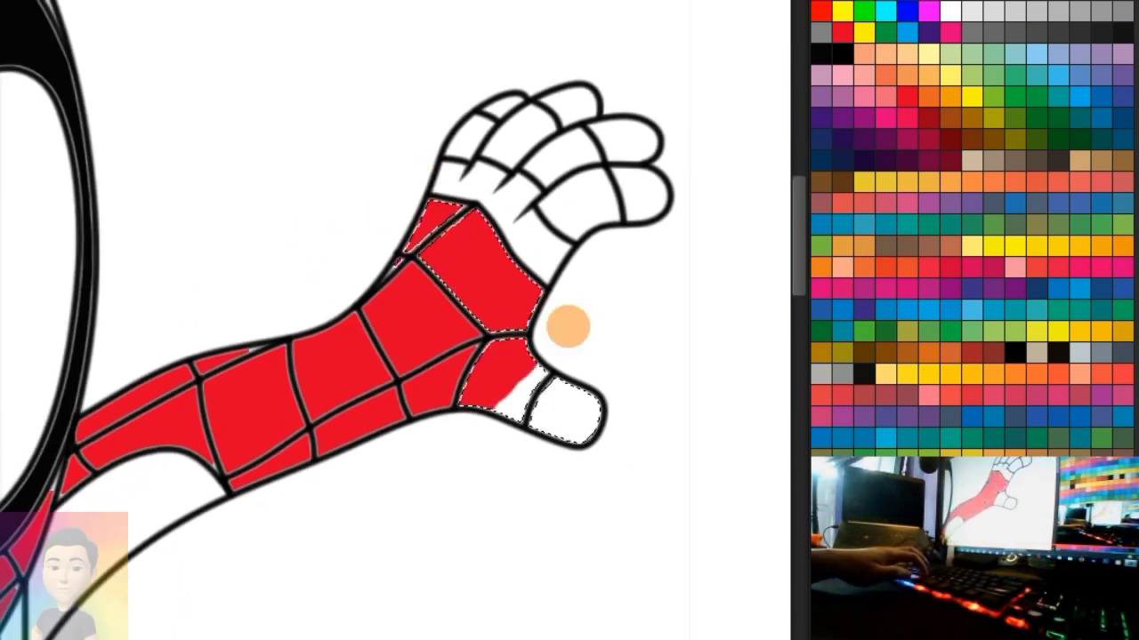
scroll(460, 363, up, 2)
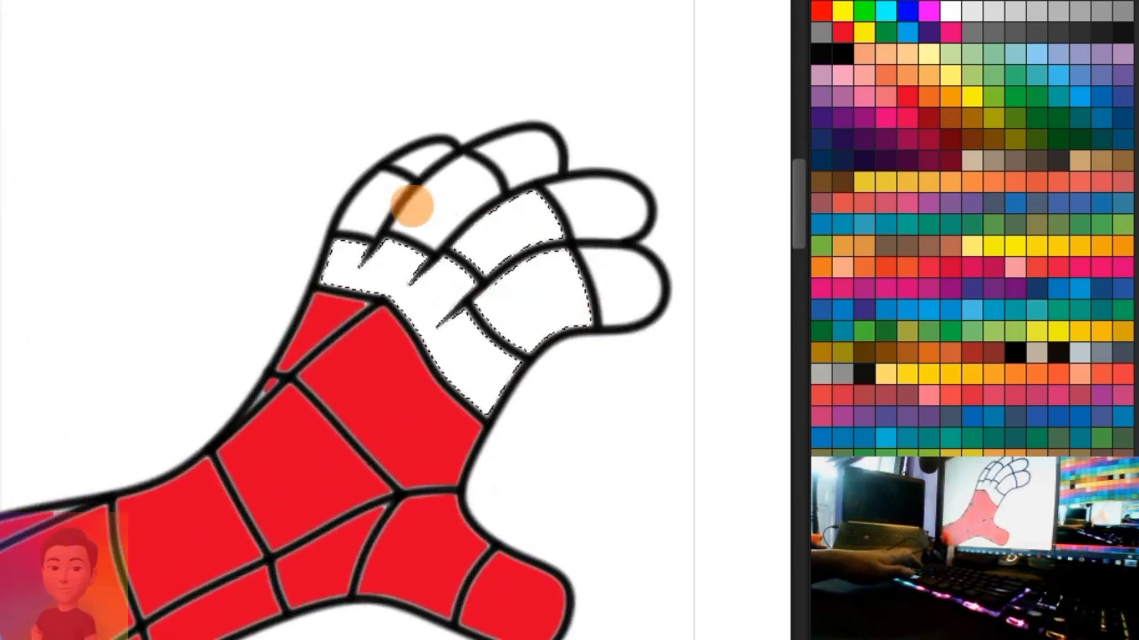
click(648, 297)
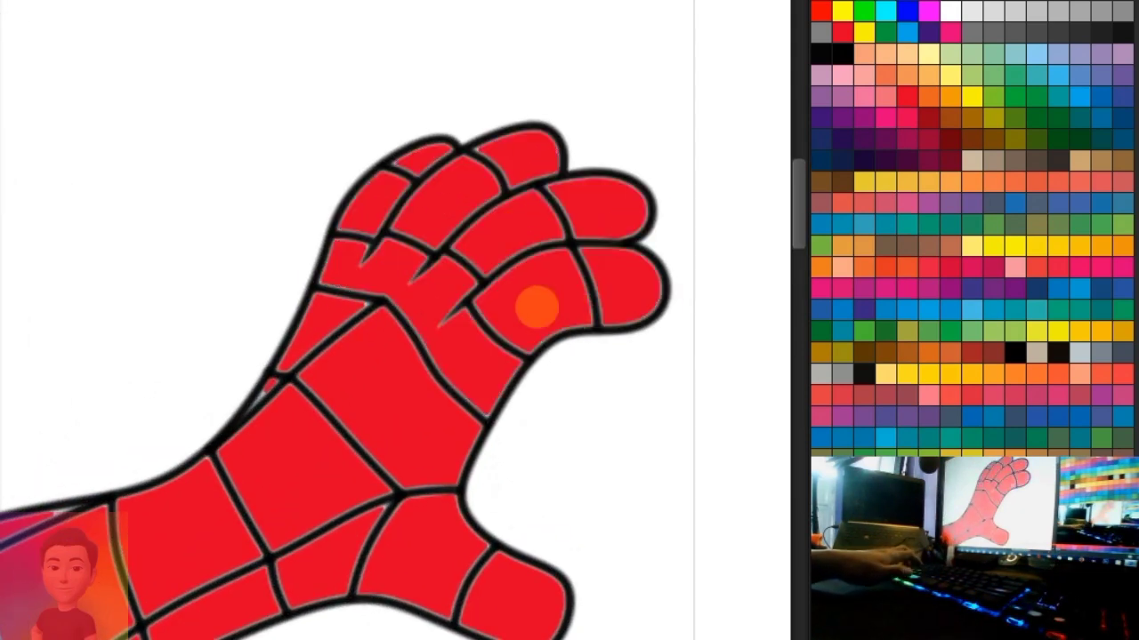
scroll(536, 307, down, 3)
scroll(419, 315, up, 2)
scroll(421, 281, up, 2)
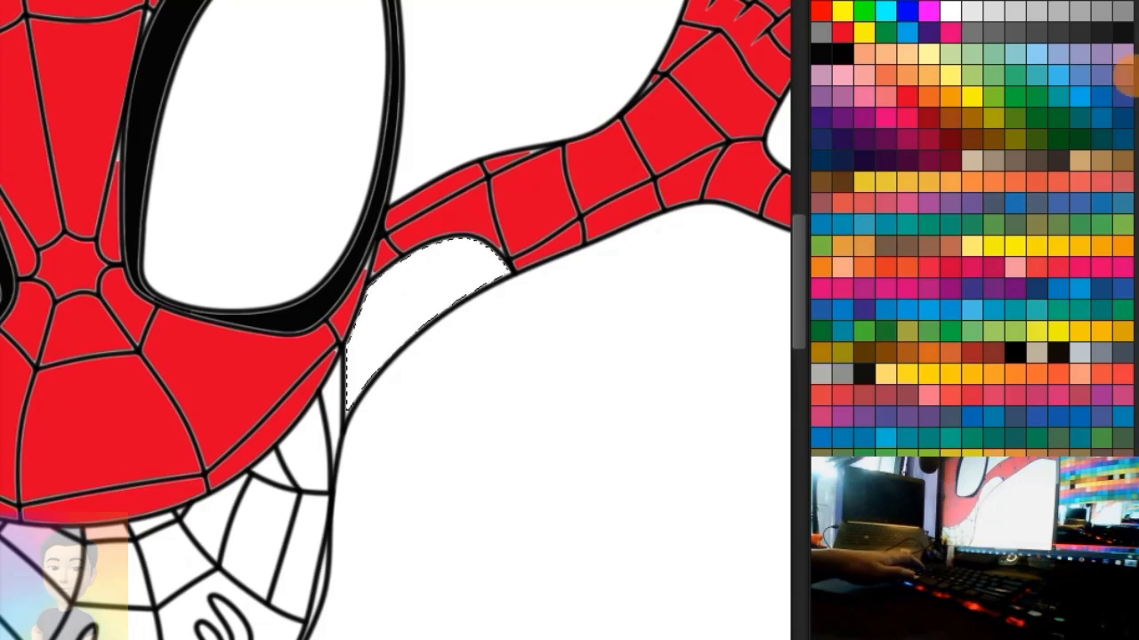
- Paint the selected web cells just below the mask red
scroll(1125, 76, down, 5)
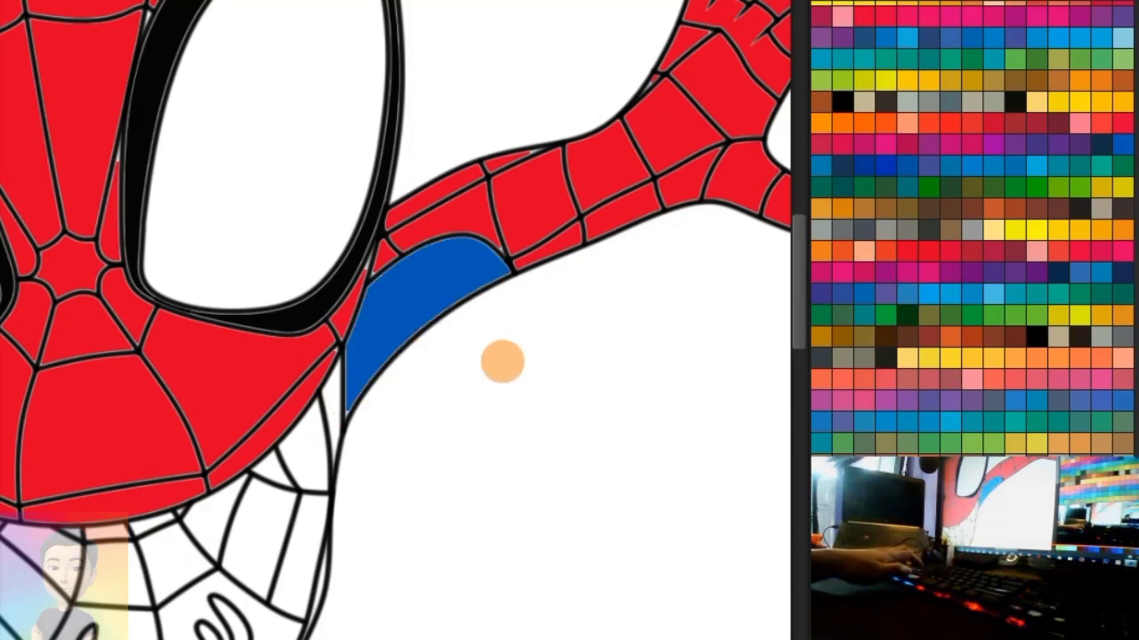
scroll(503, 361, down, 3)
scroll(478, 236, up, 3)
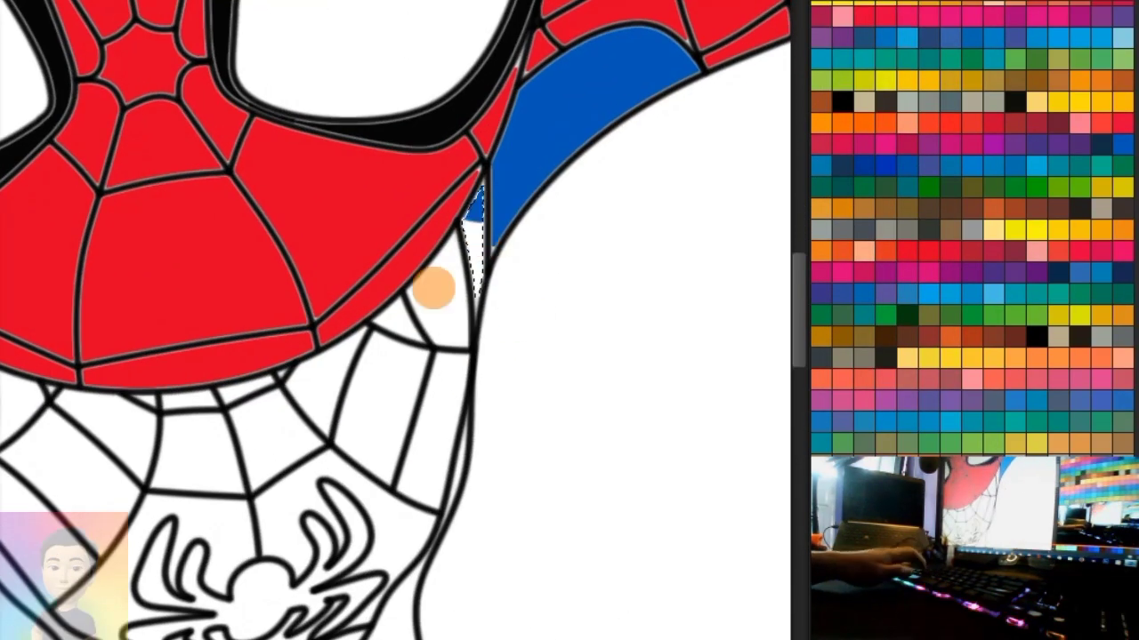
scroll(534, 311, down, 3)
scroll(466, 376, up, 3)
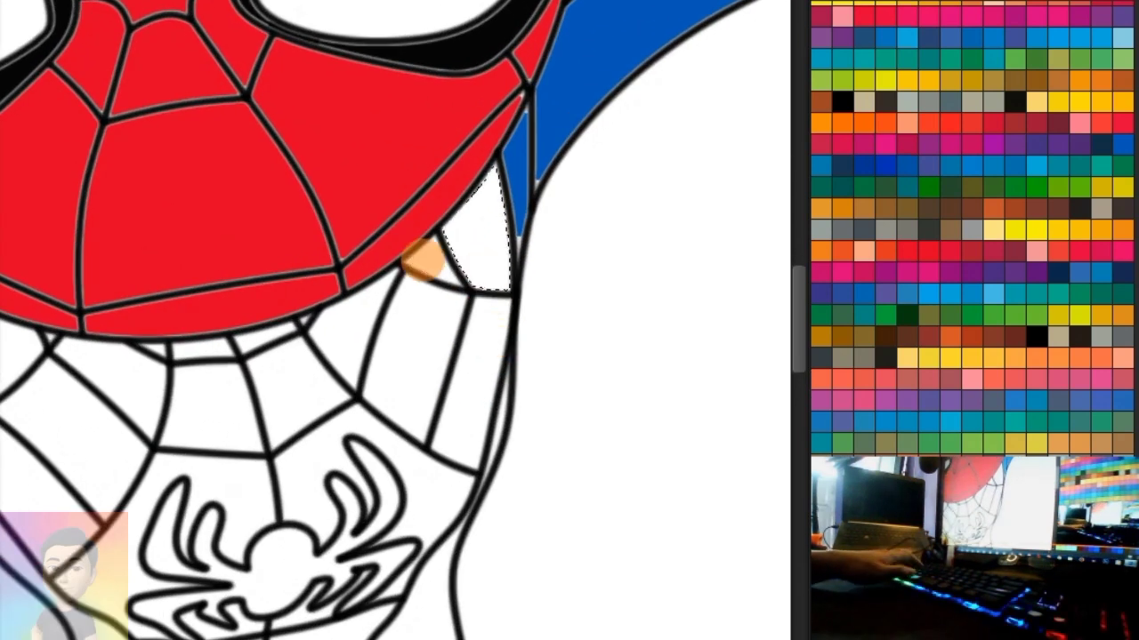
scroll(967, 130, up, 5)
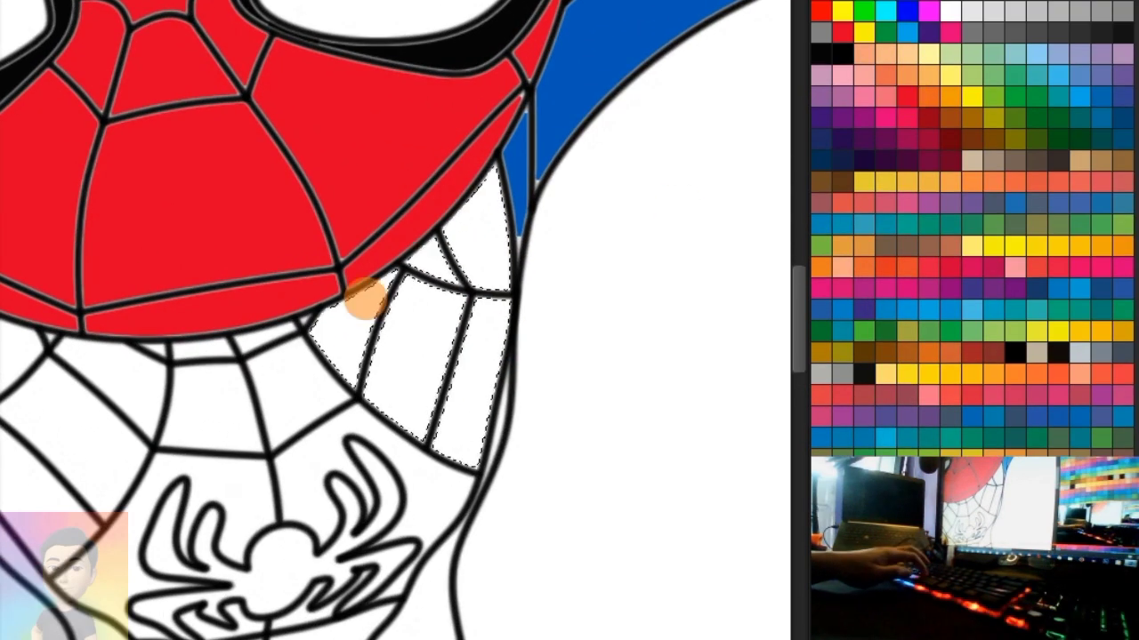
scroll(432, 402, down, 2)
scroll(495, 352, up, 2)
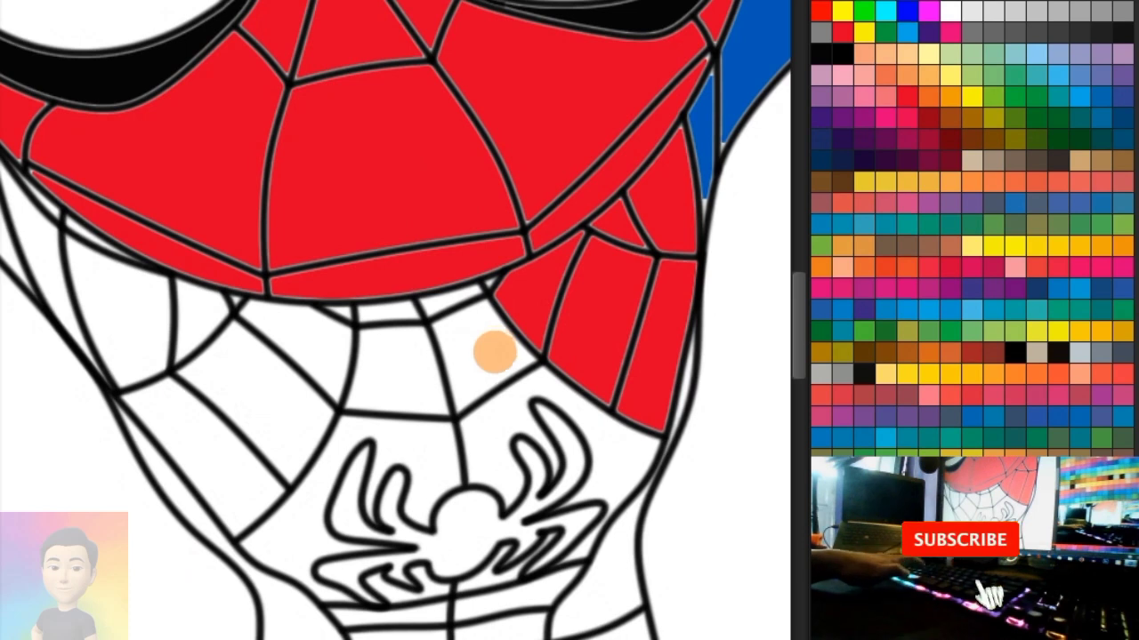
scroll(389, 312, up, 3)
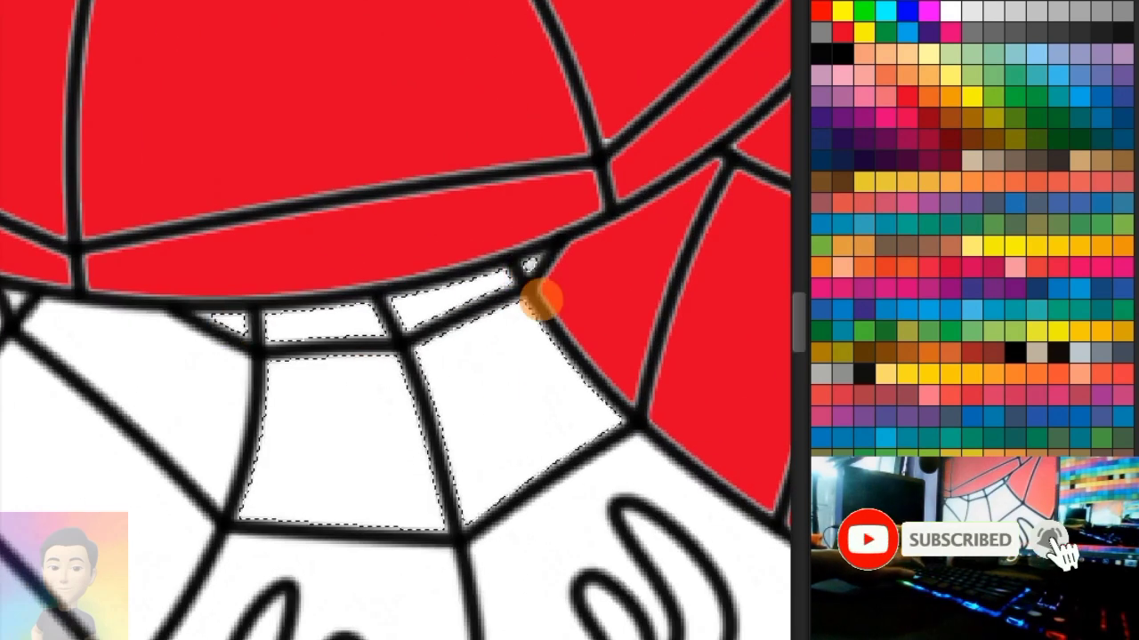
mouse_move(538, 300)
mouse_down()
mouse_move(478, 437)
mouse_move(204, 376)
mouse_up()
- Select the web cell under the mask's edge and paint it red
scroll(453, 356, down, 3)
scroll(418, 336, up, 2)
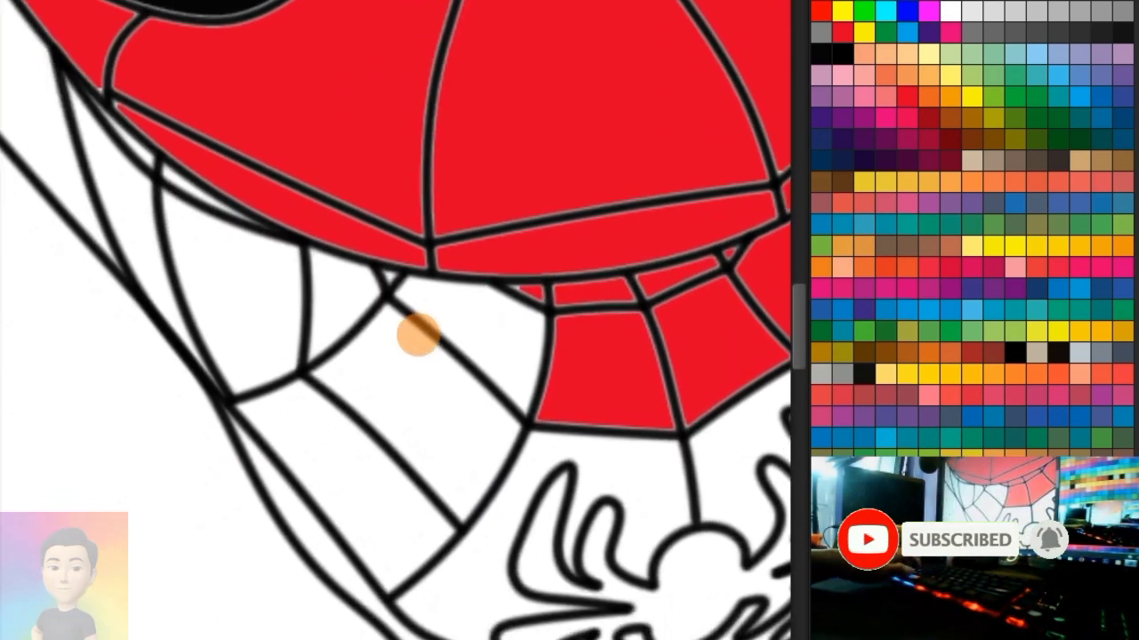
click(470, 303)
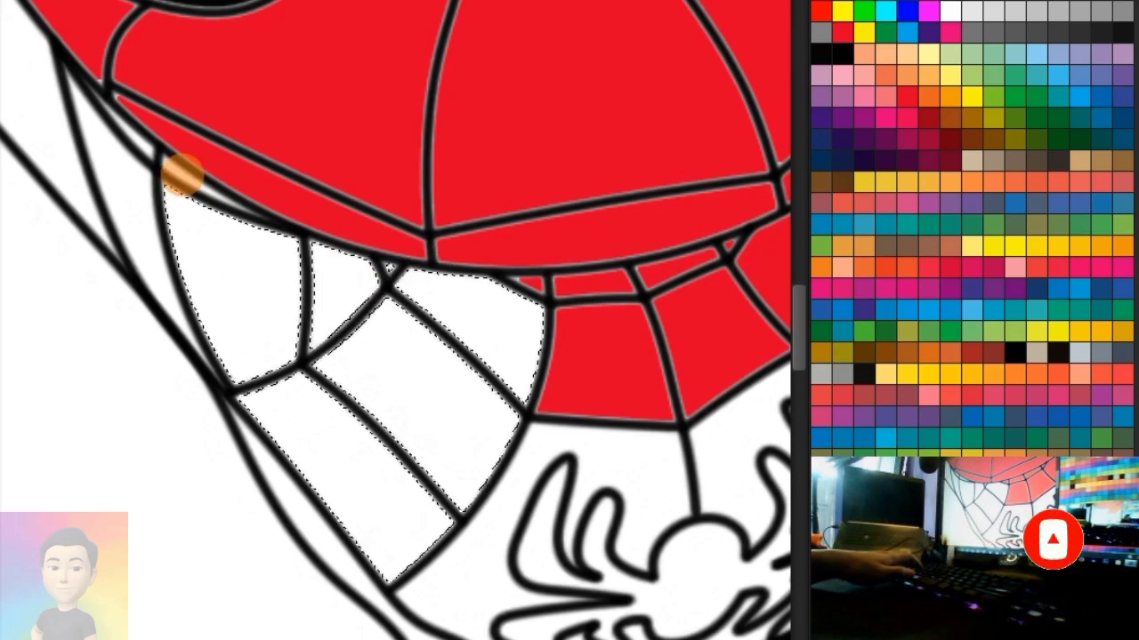
mouse_move(141, 202)
mouse_down()
mouse_move(157, 275)
mouse_move(453, 394)
mouse_move(184, 214)
mouse_up()
- Paint the chest area around the spider emblem red and the emblem black
scroll(238, 361, down, 2)
scroll(239, 360, down, 2)
scroll(478, 437, up, 3)
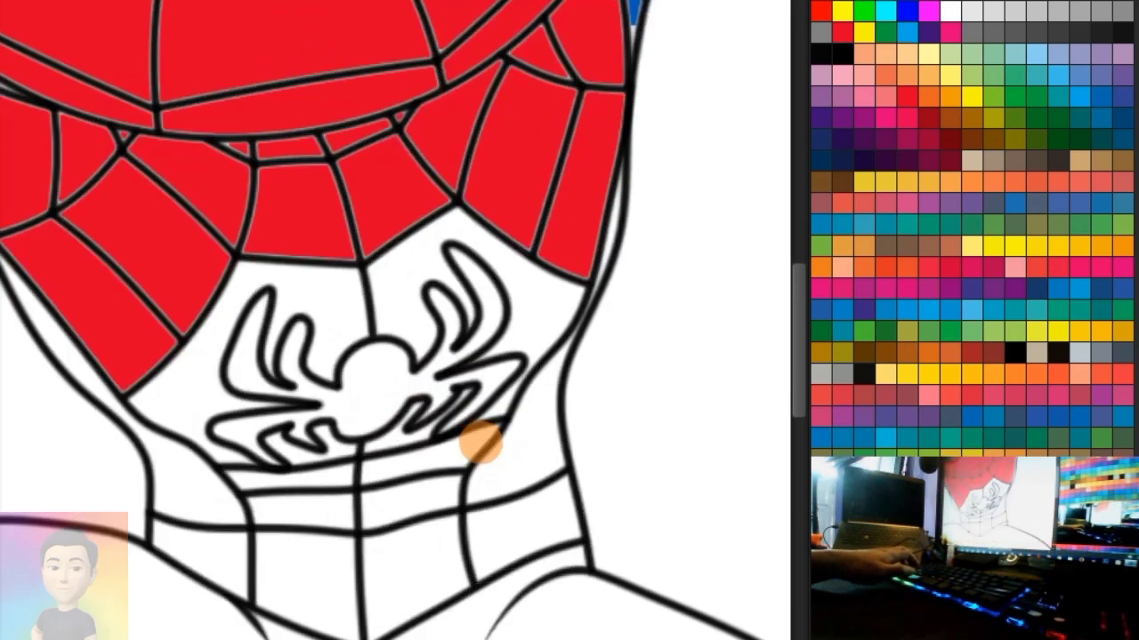
click(401, 295)
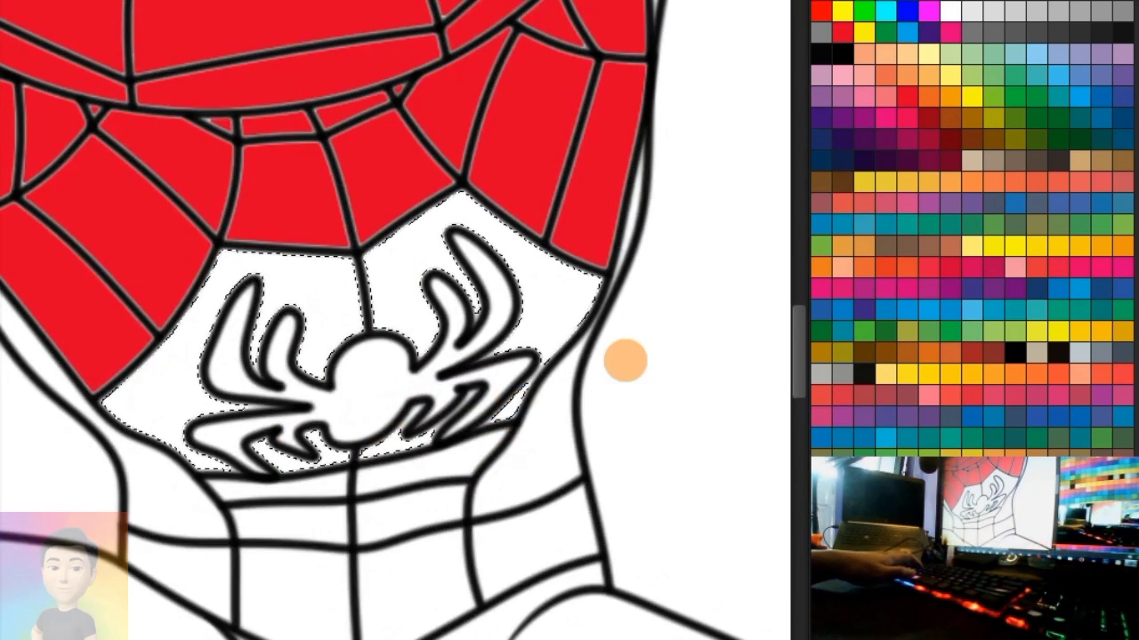
mouse_move(626, 360)
mouse_down()
mouse_move(119, 419)
mouse_move(583, 272)
mouse_up()
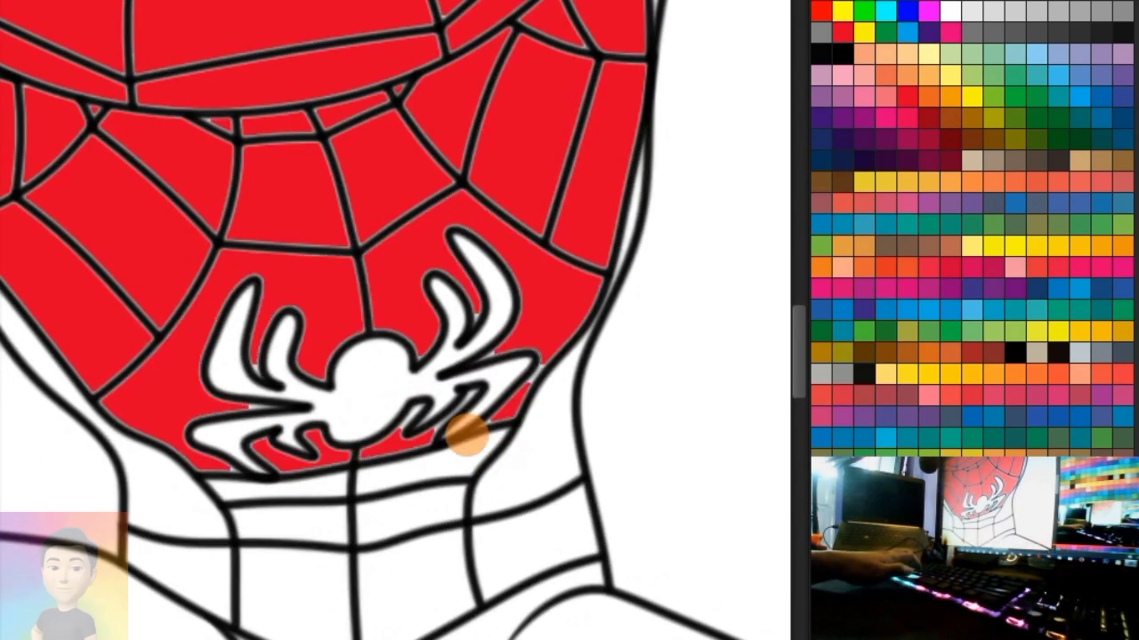
drag(299, 394, 394, 356)
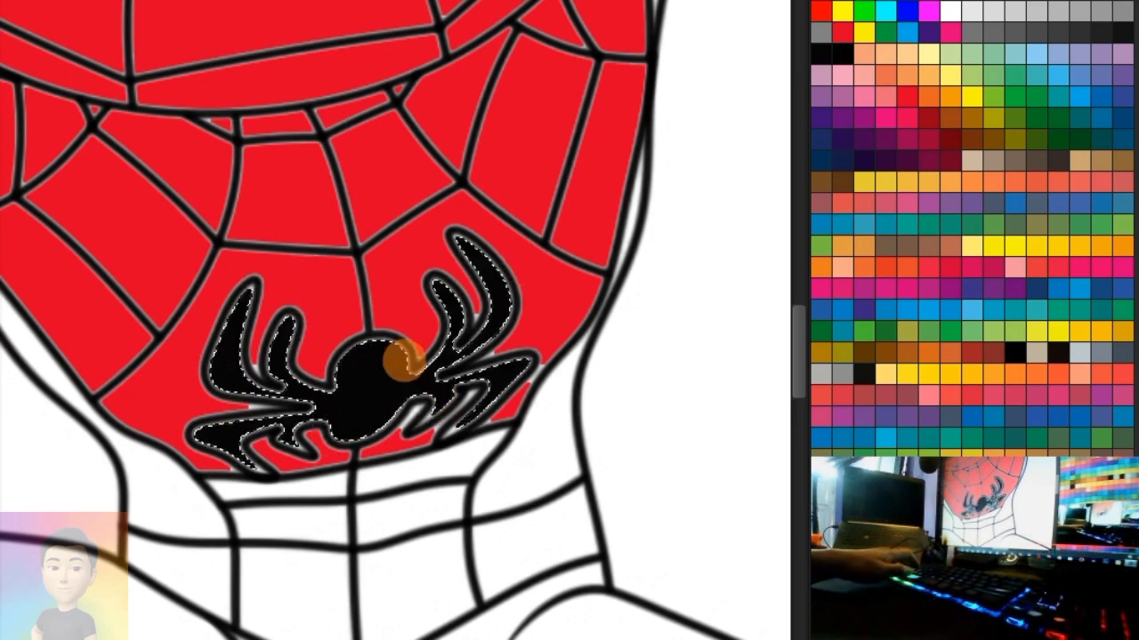
- Brush both shoulder panels beside the neck blue
scroll(474, 367, down, 1)
scroll(617, 271, up, 2)
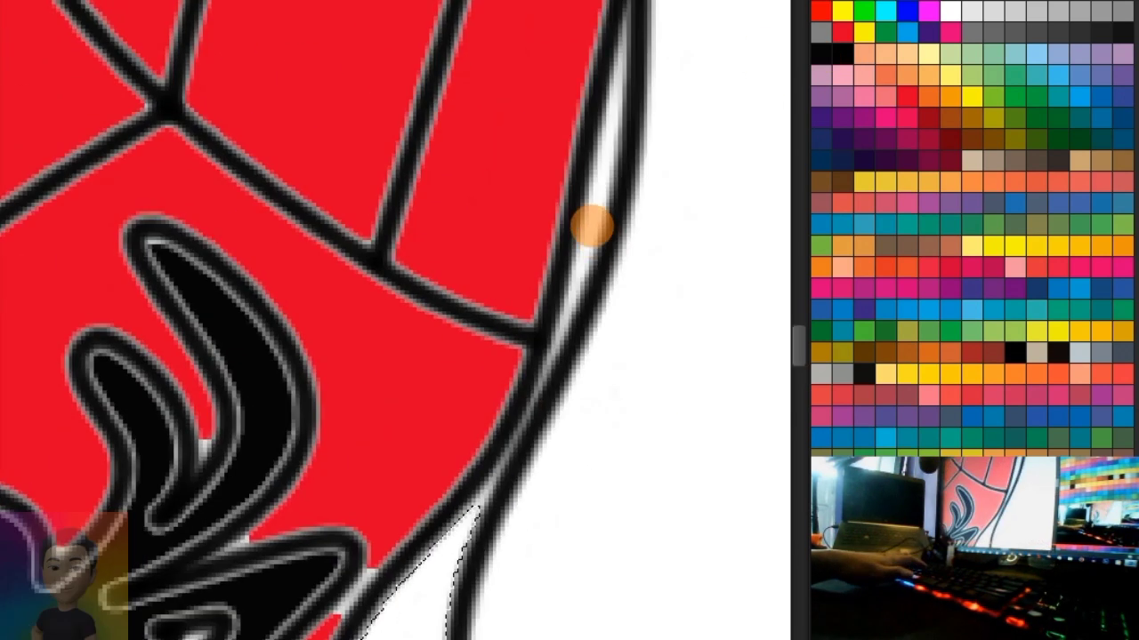
scroll(644, 332, down, 3)
scroll(909, 297, down, 3)
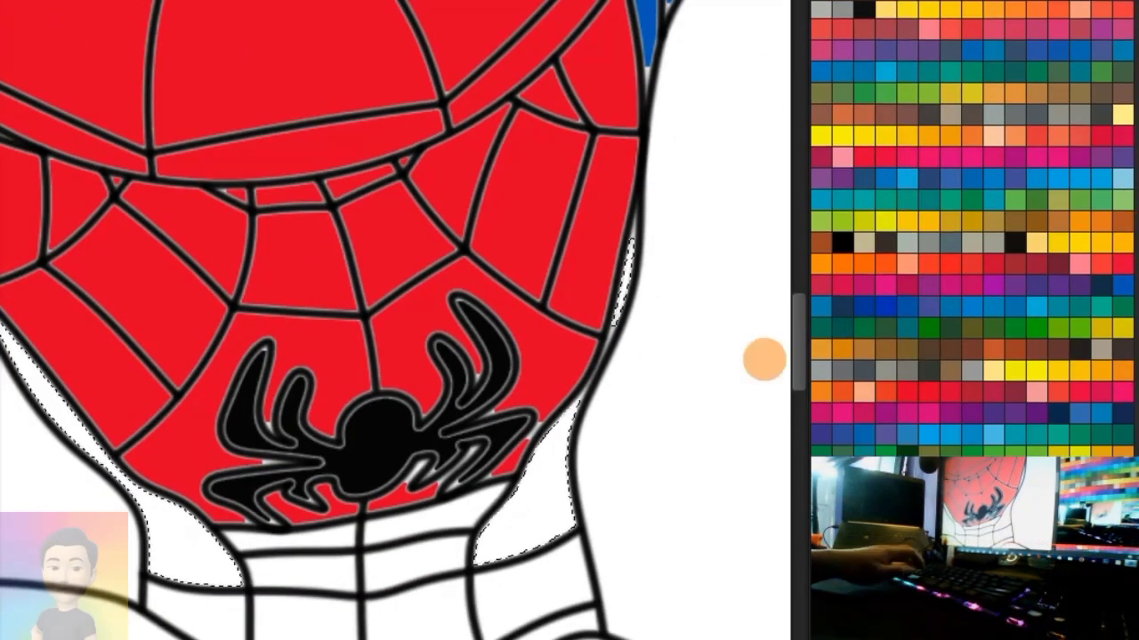
mouse_move(614, 267)
mouse_down()
mouse_move(516, 482)
mouse_move(152, 483)
mouse_up()
scroll(310, 350, up, 1)
scroll(95, 282, up, 1)
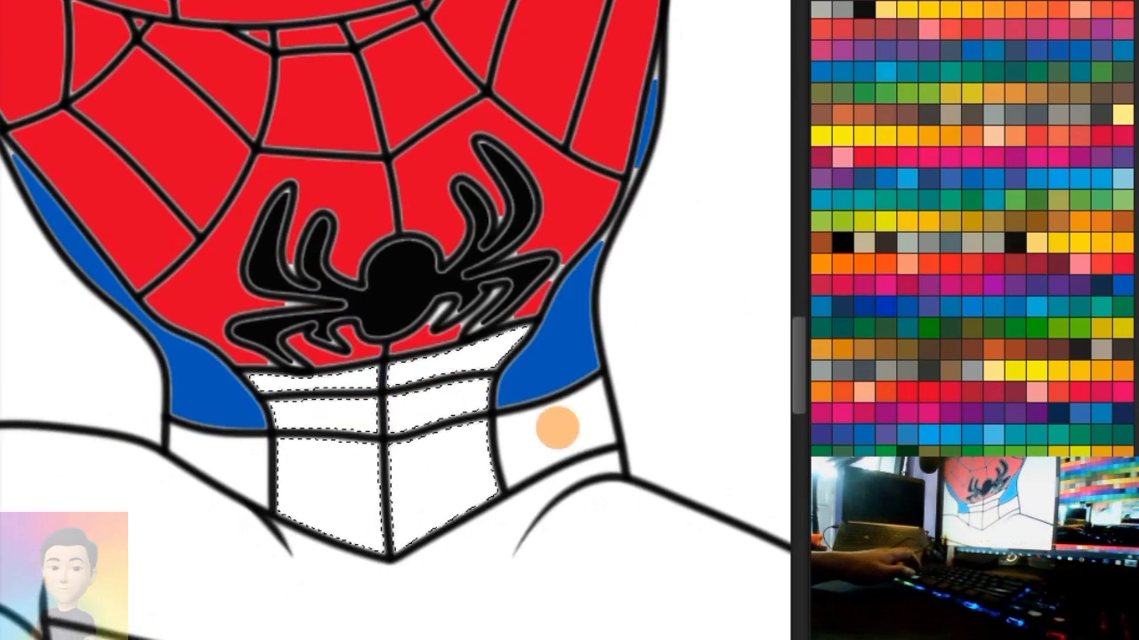
- Brush the bent leg's web cells red, including its left and middle-left columns
scroll(954, 91, up, 3)
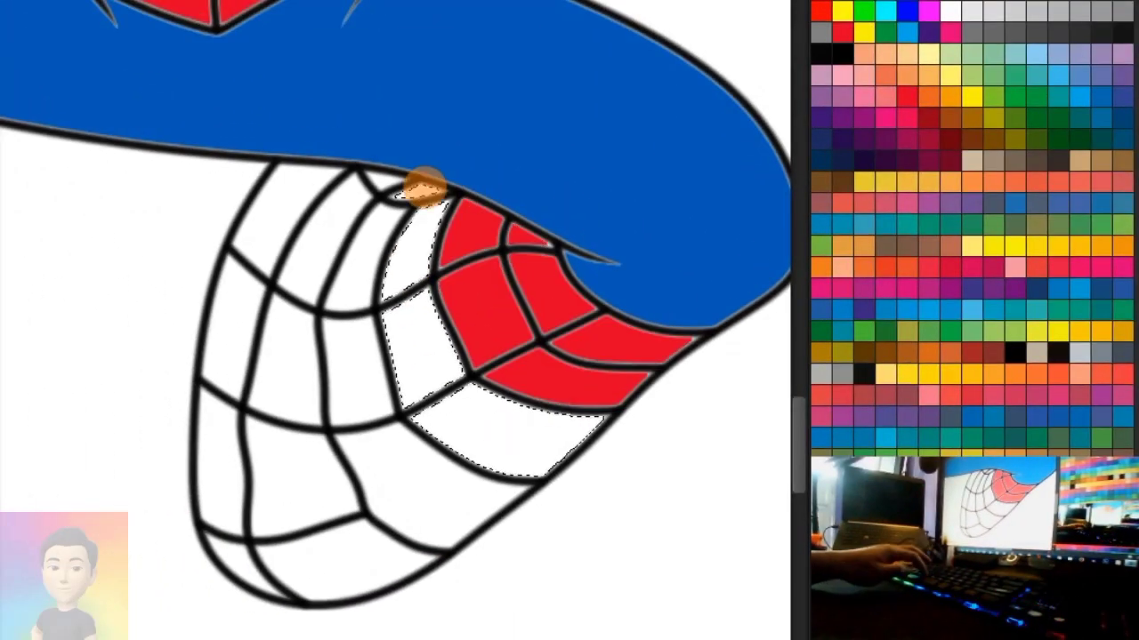
drag(425, 187, 597, 436)
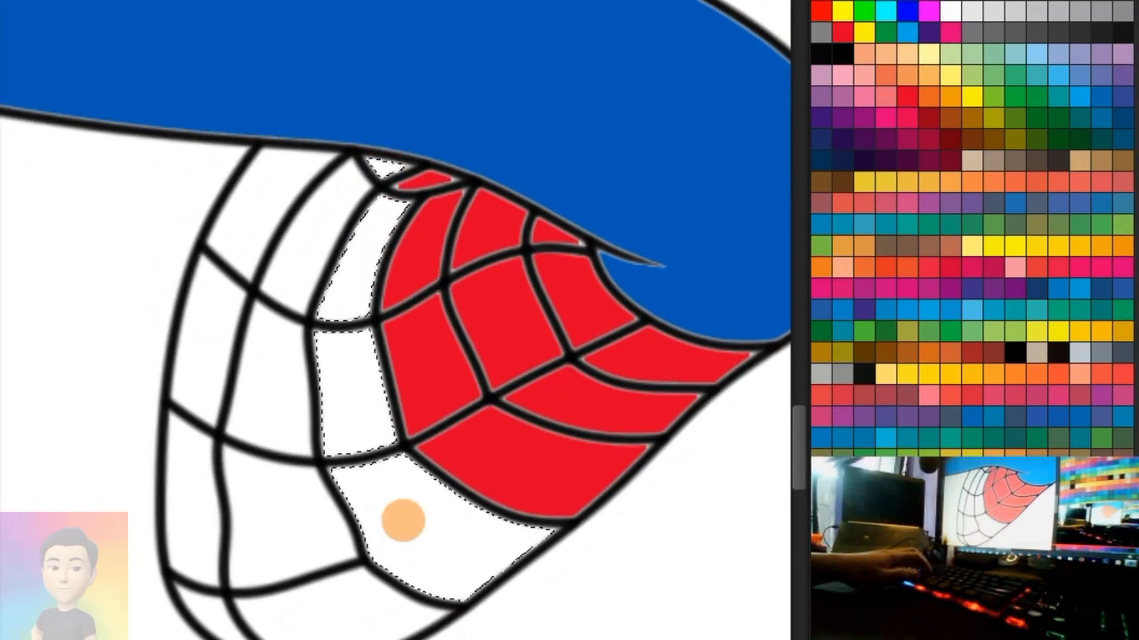
mouse_move(403, 520)
mouse_down()
mouse_move(432, 178)
mouse_move(475, 539)
mouse_up()
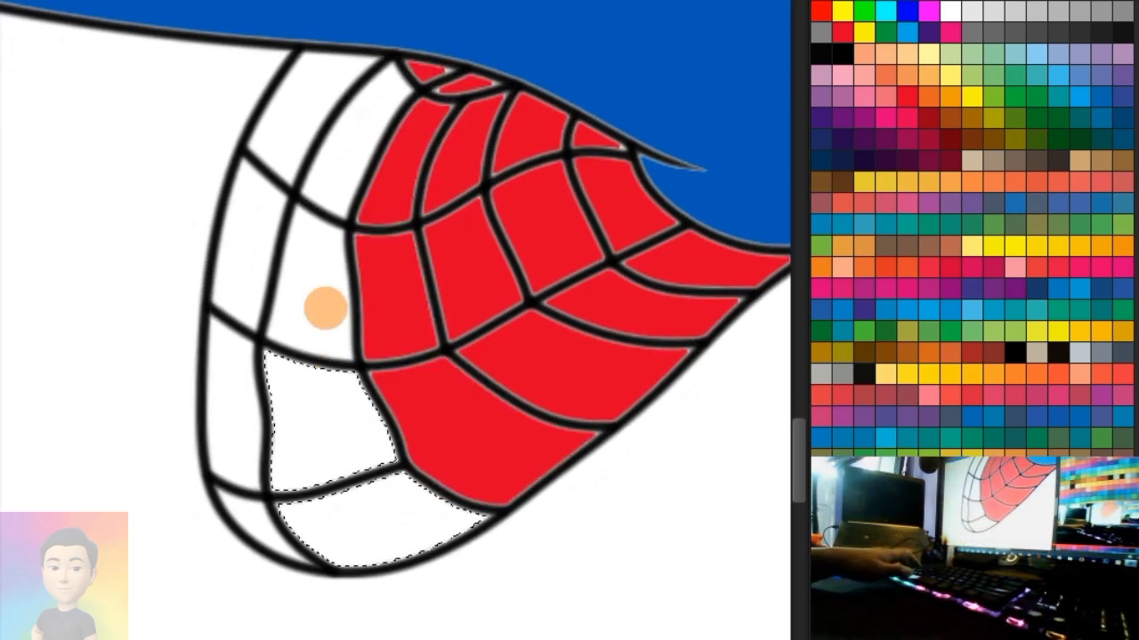
mouse_move(365, 102)
mouse_down()
mouse_move(406, 356)
mouse_move(298, 505)
mouse_move(184, 287)
mouse_move(302, 80)
mouse_up()
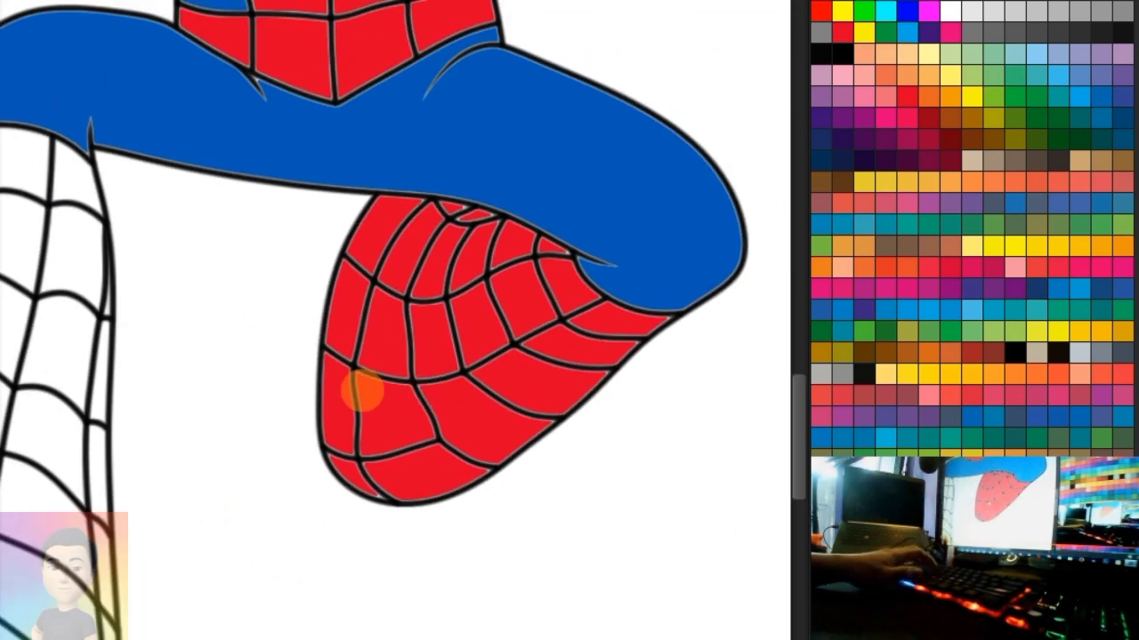
- Paint the upper standing leg's web cells red, row by row
scroll(411, 362, up, 2)
scroll(440, 254, up, 2)
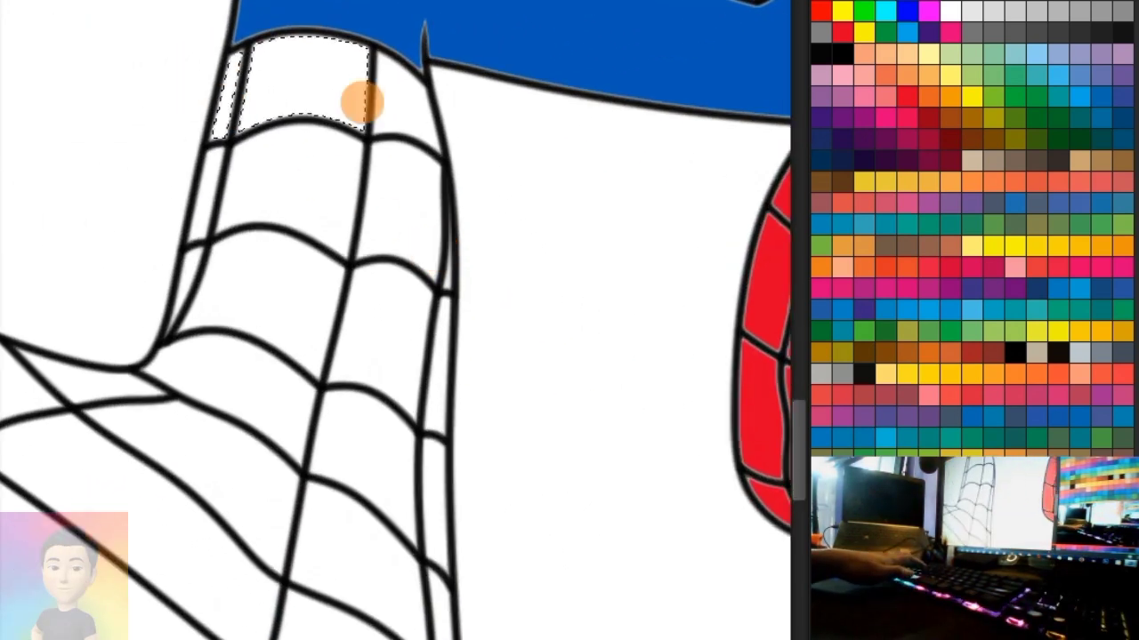
drag(293, 84, 226, 102)
drag(391, 89, 427, 116)
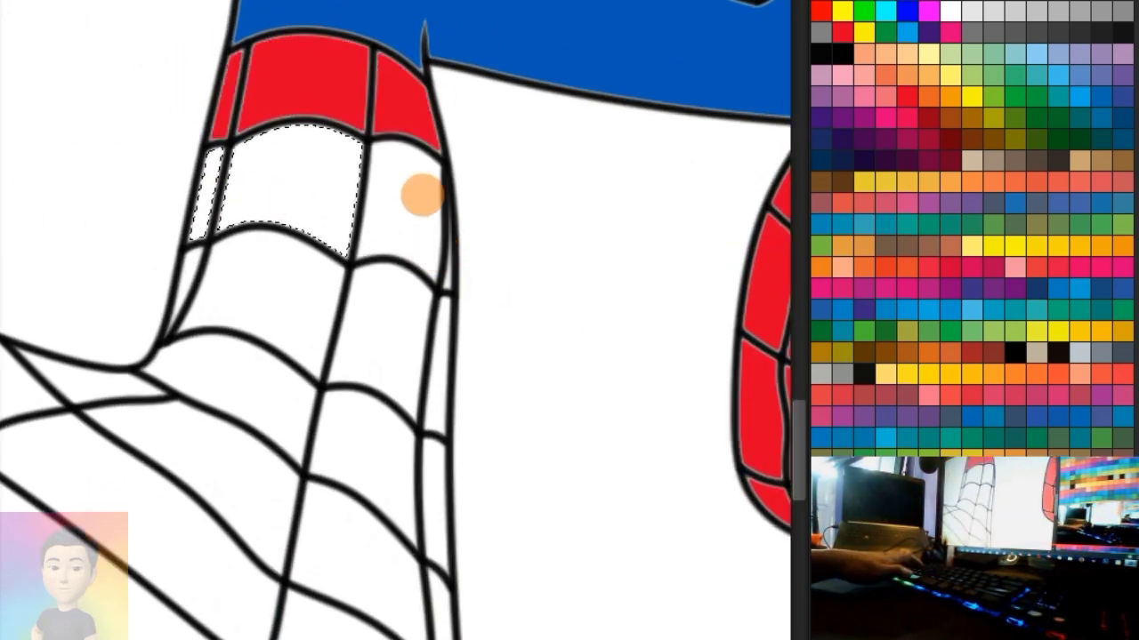
drag(214, 187, 249, 172)
drag(391, 196, 392, 352)
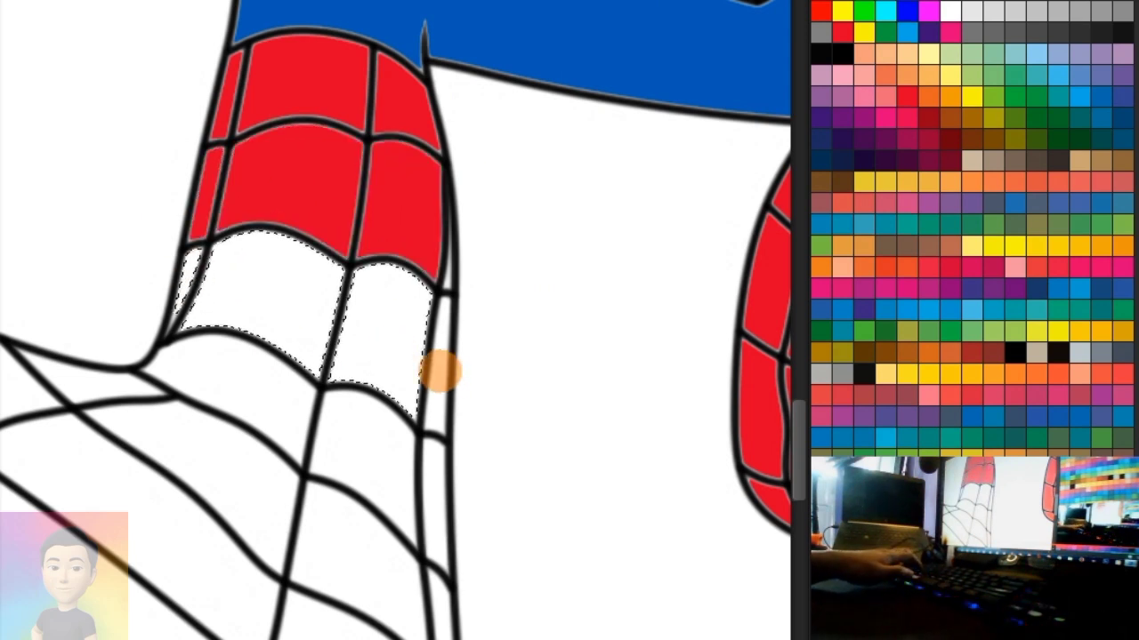
mouse_move(213, 285)
mouse_down()
mouse_move(330, 221)
mouse_move(427, 392)
mouse_up()
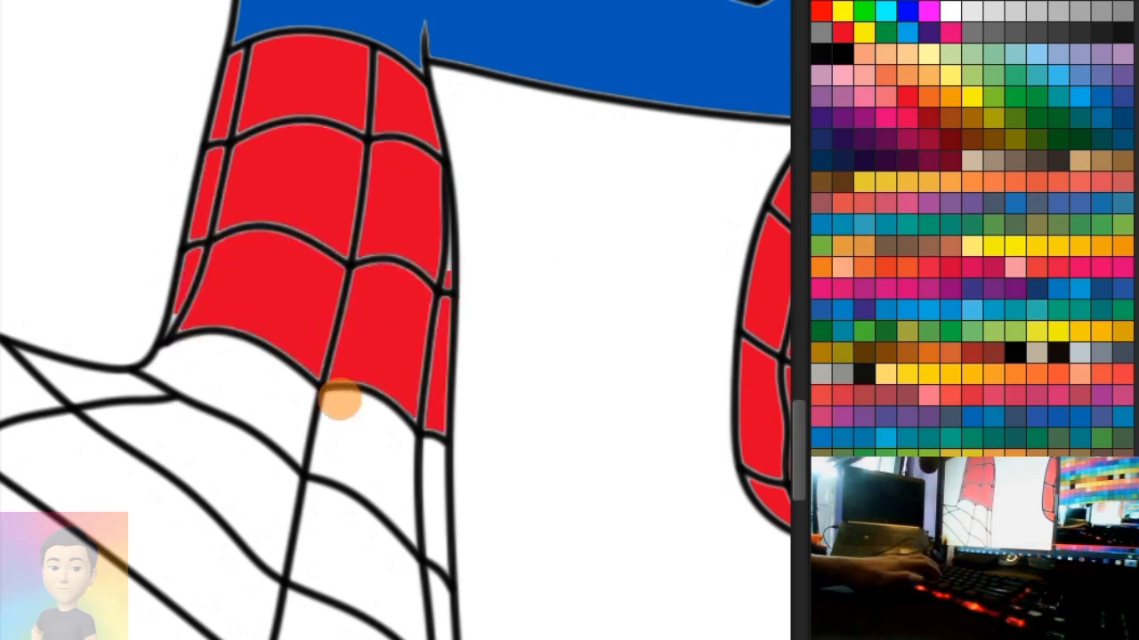
- Paint the lower leg, ankle and shoe upper red and the shoe sole black
drag(338, 400, 465, 260)
drag(322, 255, 590, 364)
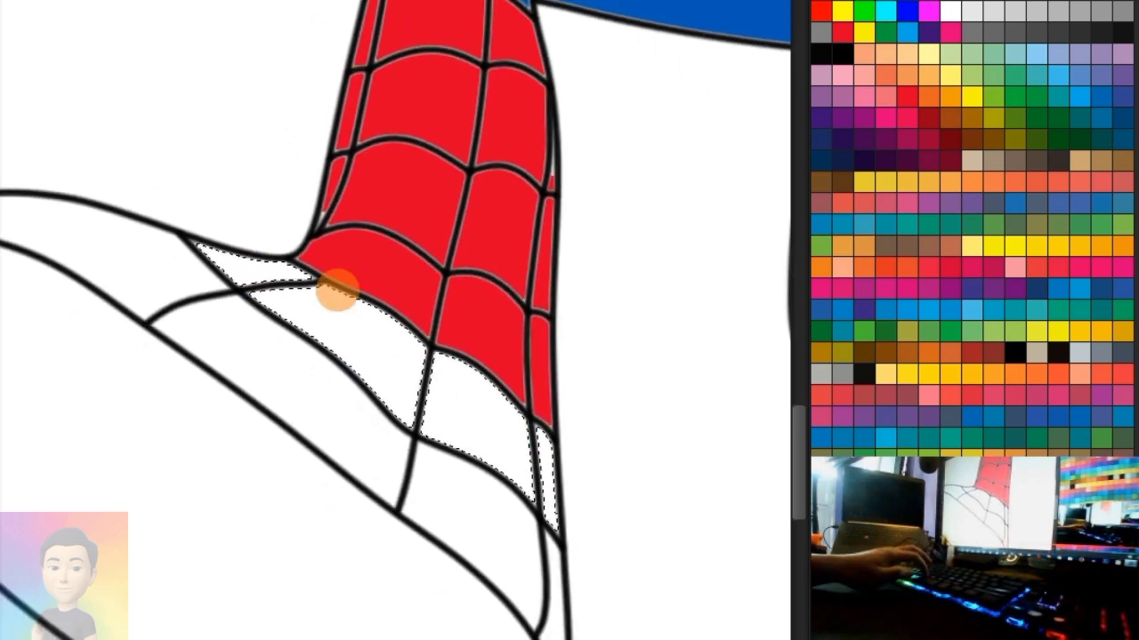
drag(336, 290, 552, 439)
scroll(514, 399, down, 2)
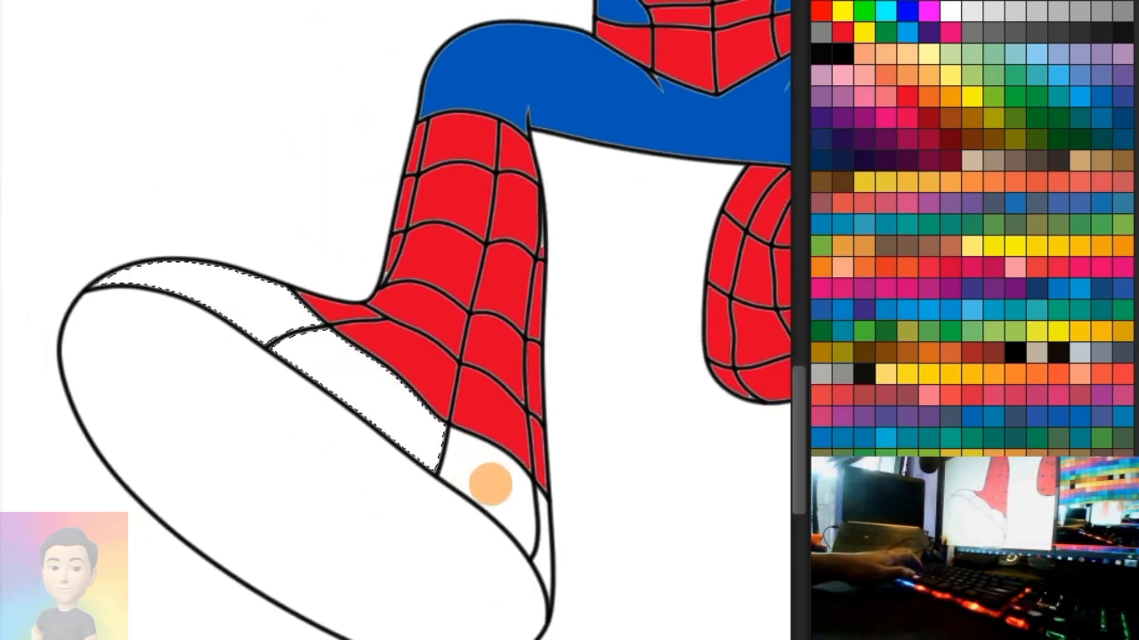
drag(165, 184, 372, 331)
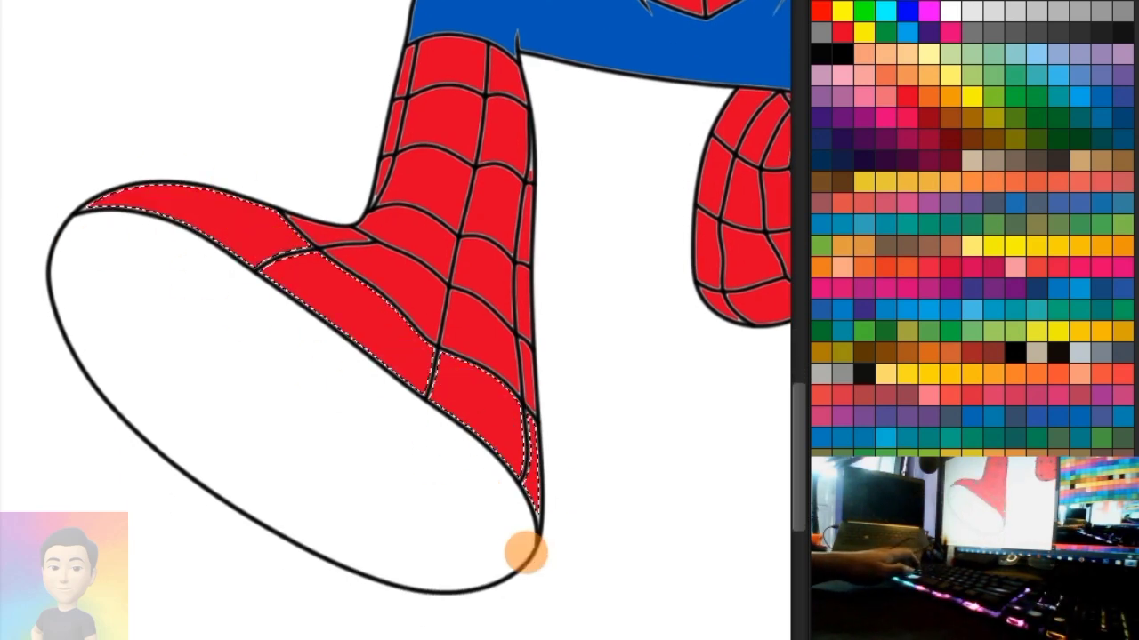
drag(185, 188, 468, 528)
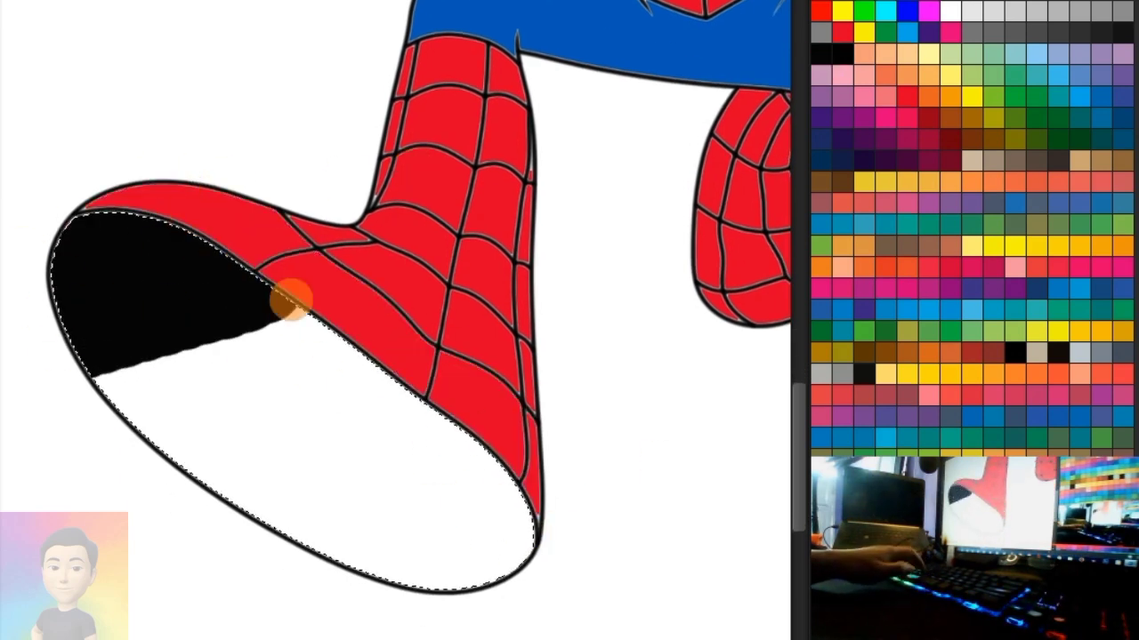
scroll(437, 329, down, 1)
- Paint the raised forearm's underside panel blue and its wrist-area web cells red
scroll(437, 329, down, 2)
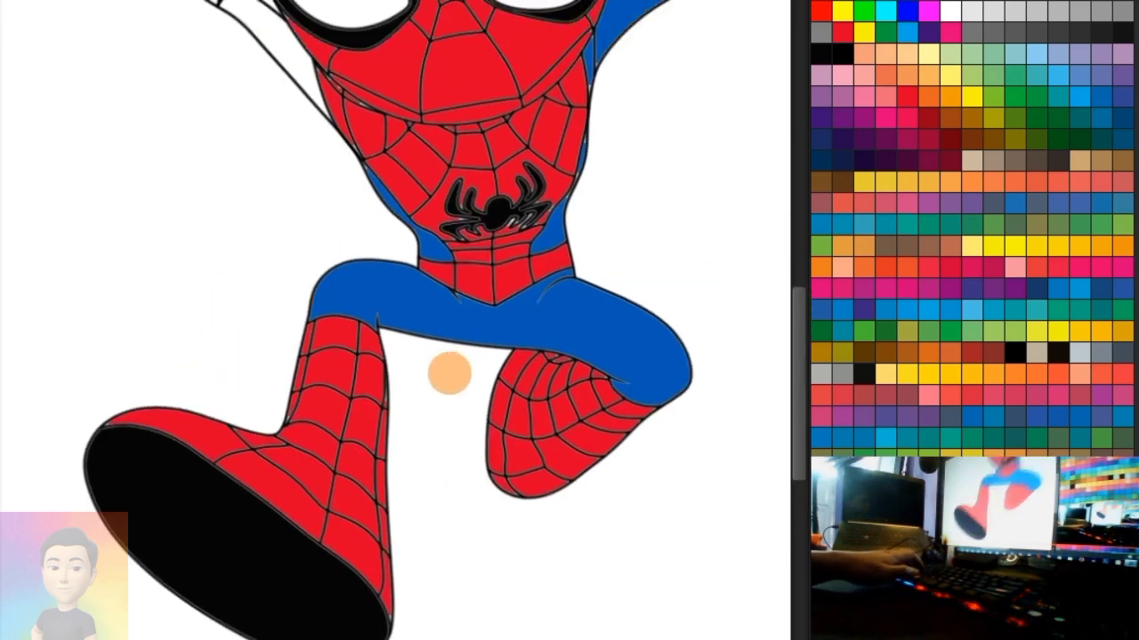
scroll(447, 374, up, 3)
scroll(389, 257, up, 2)
scroll(401, 329, up, 2)
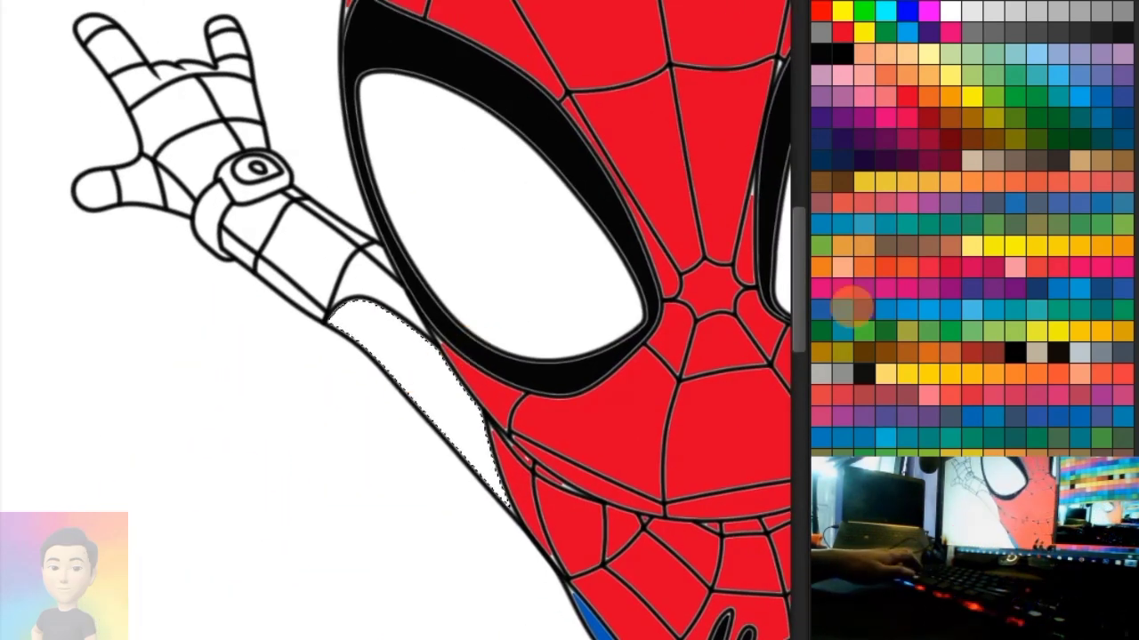
scroll(851, 305, down, 3)
scroll(836, 300, down, 2)
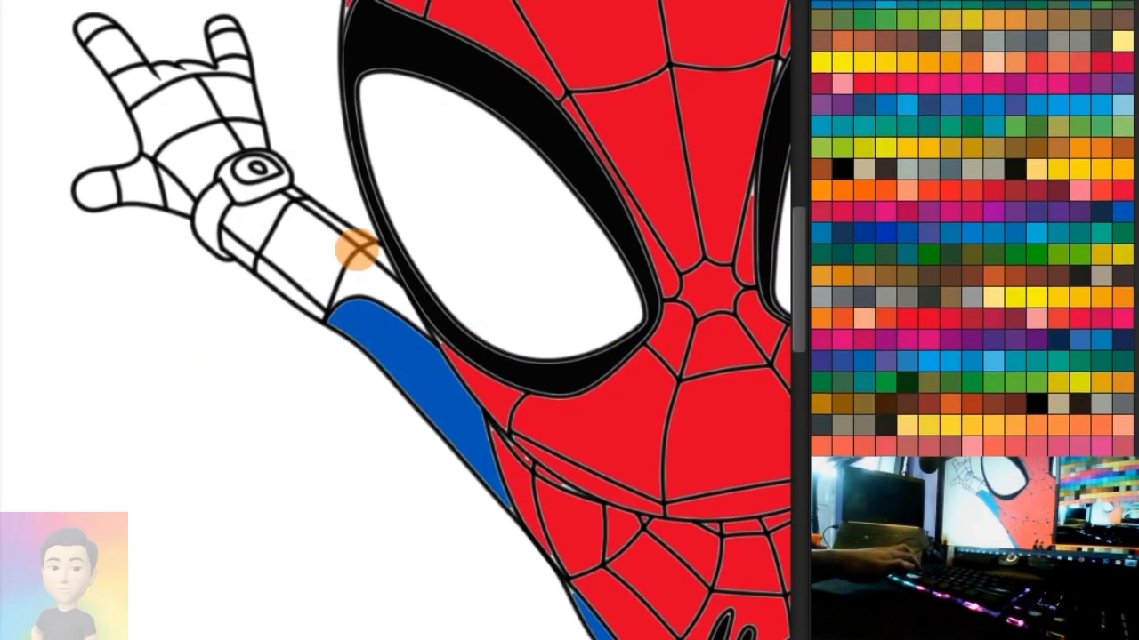
scroll(356, 251, up, 2)
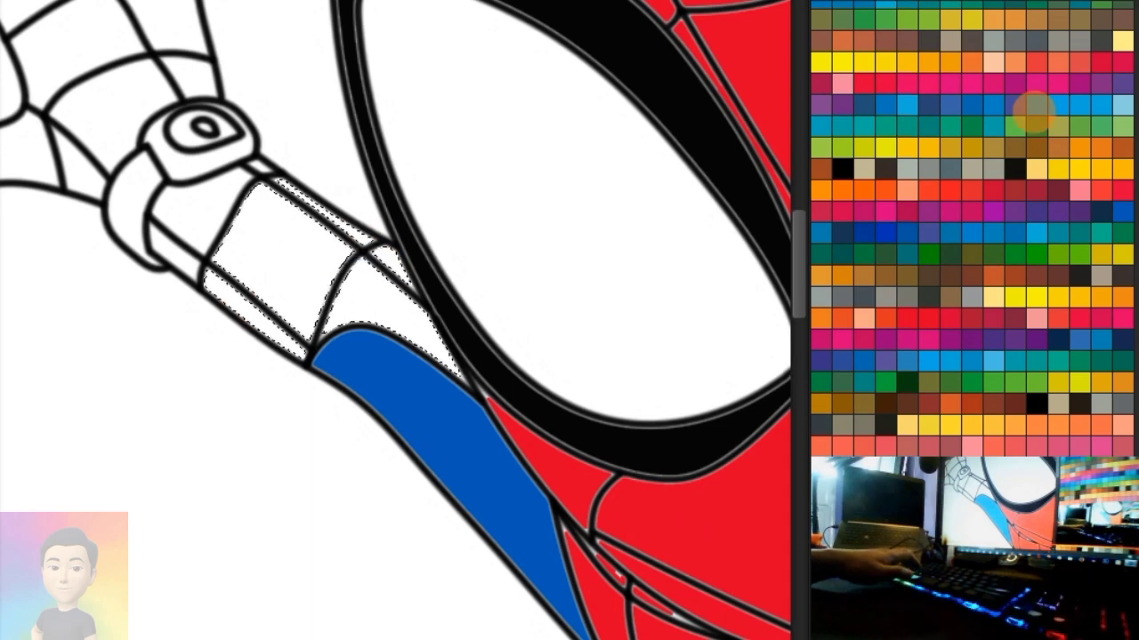
scroll(1102, 79, up, 5)
drag(369, 189, 415, 236)
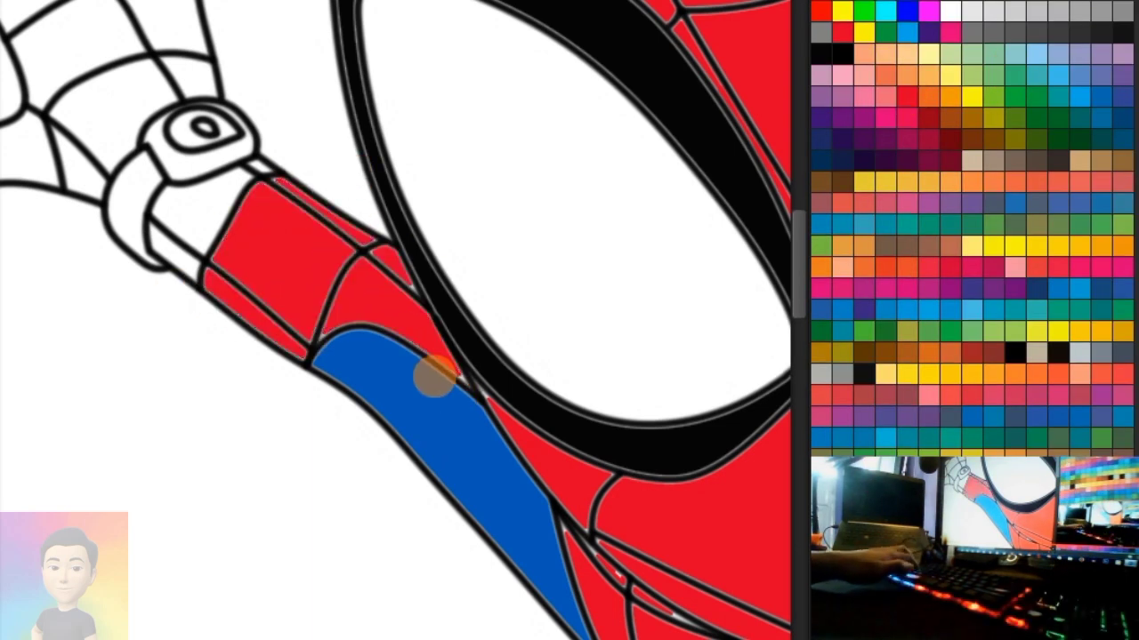
drag(228, 183, 336, 354)
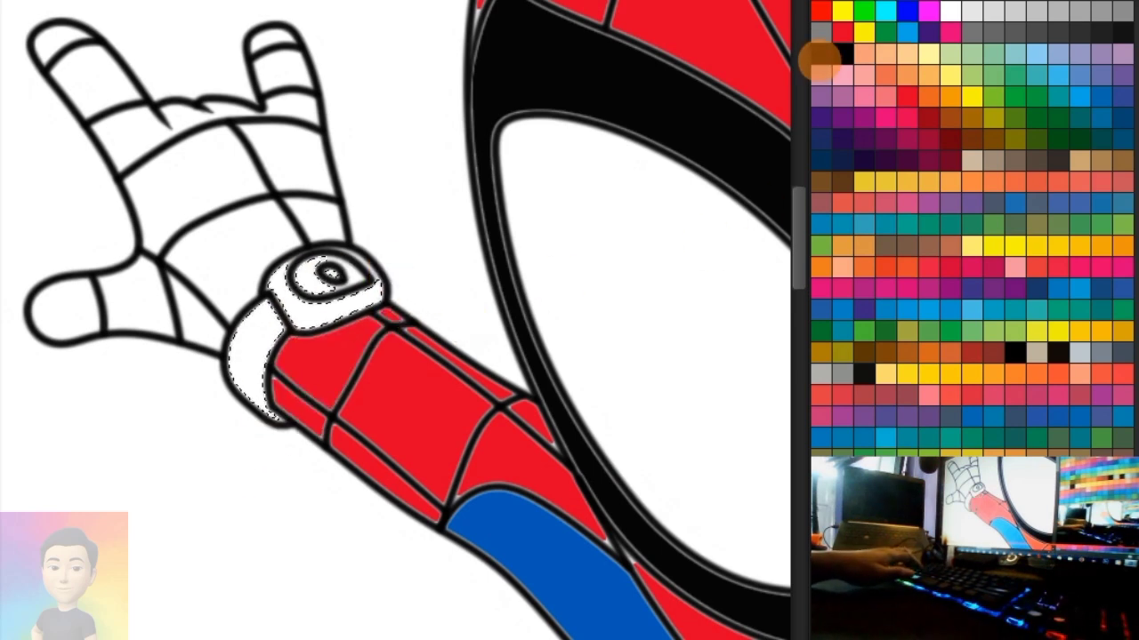
- Add the wristwatch gap to the selection and fill the thumb, palm and fingers red
scroll(342, 273, up, 5)
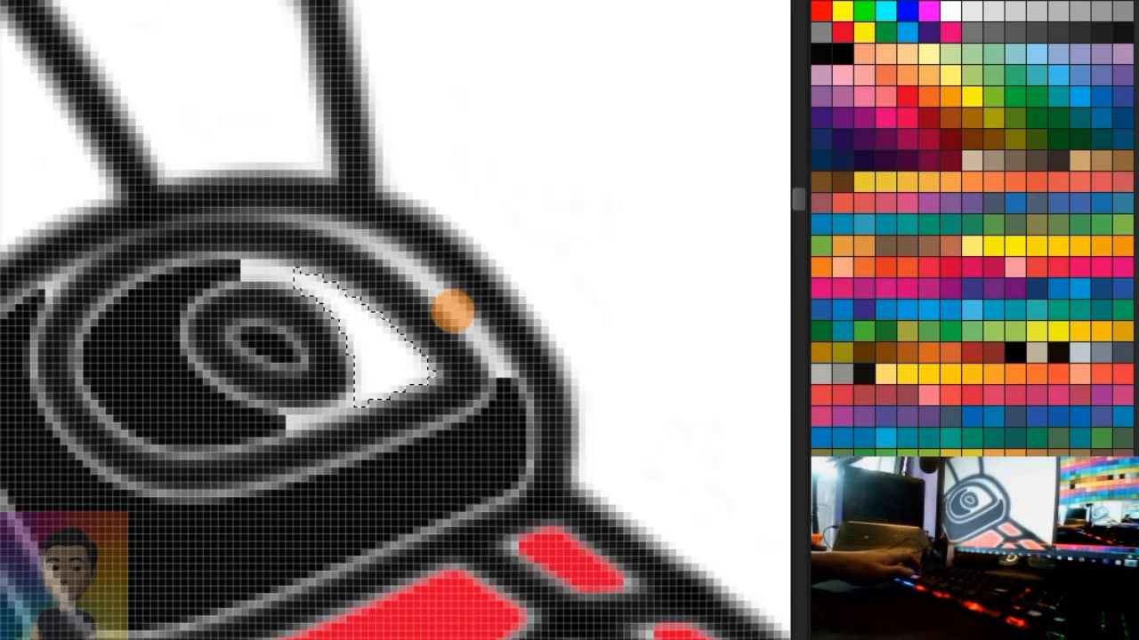
shift+click(375, 244)
scroll(331, 411, down, 3)
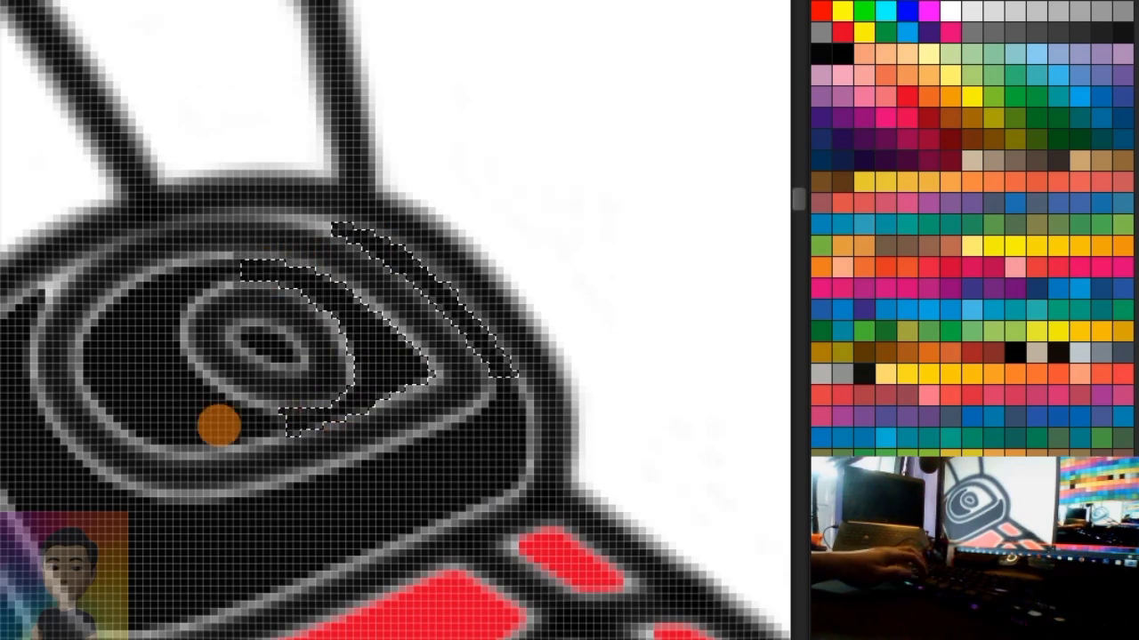
scroll(219, 424, down, 3)
scroll(374, 355, down, 2)
scroll(315, 323, up, 1)
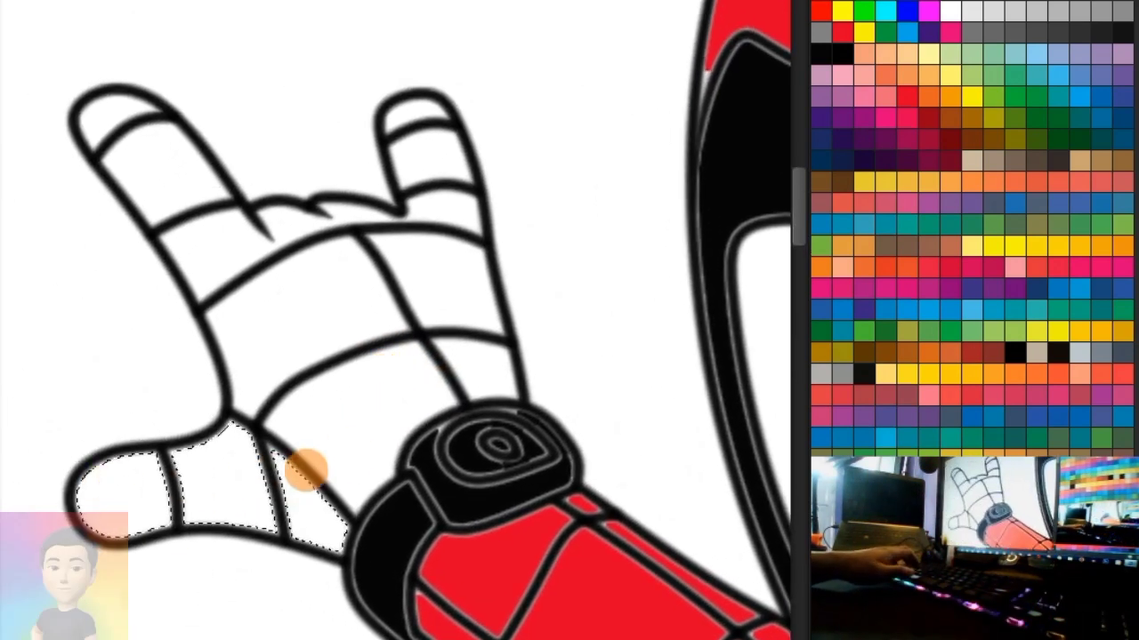
key(alt+BackSpace)
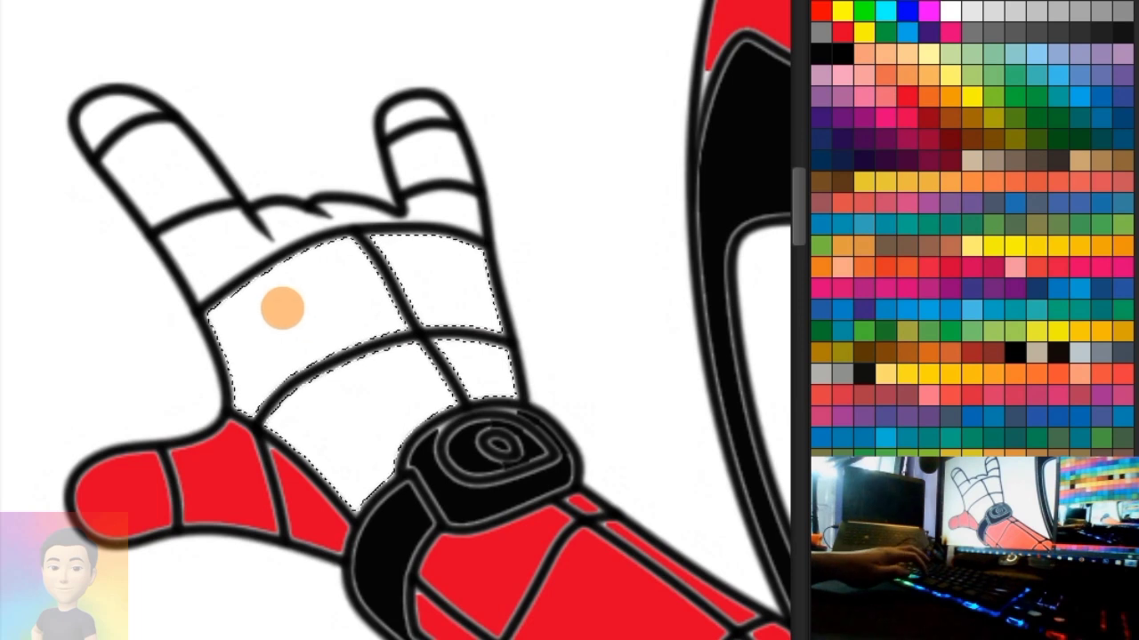
key(alt+BackSpace)
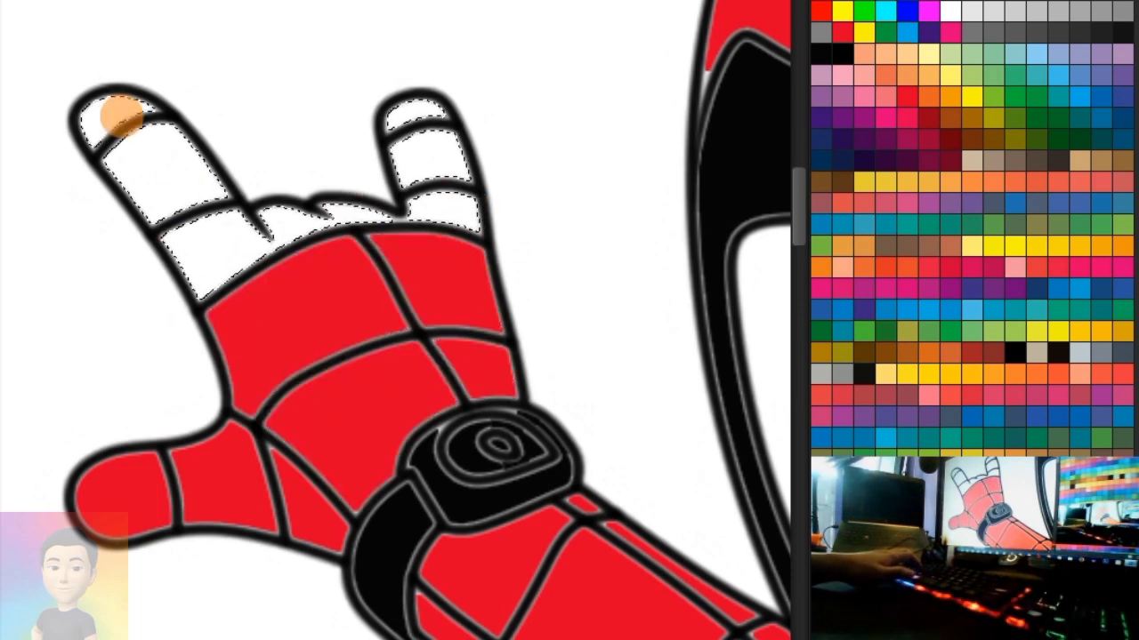
key(alt+BackSpace)
scroll(330, 314, down, 3)
scroll(199, 305, down, 2)
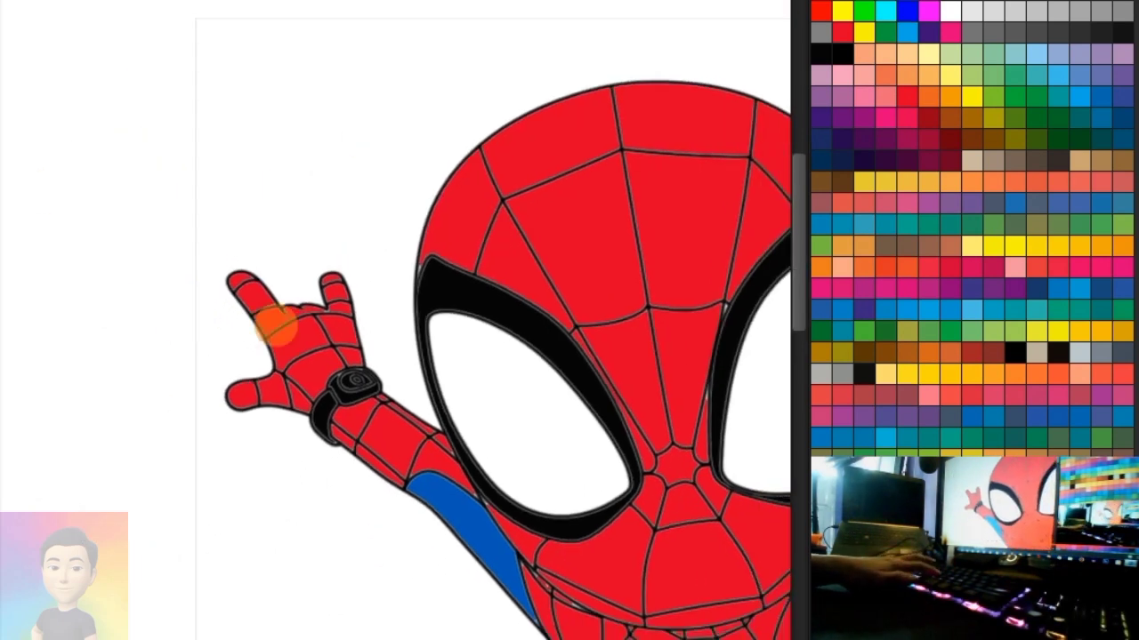
scroll(276, 324, down, 2)
scroll(344, 350, down, 1)
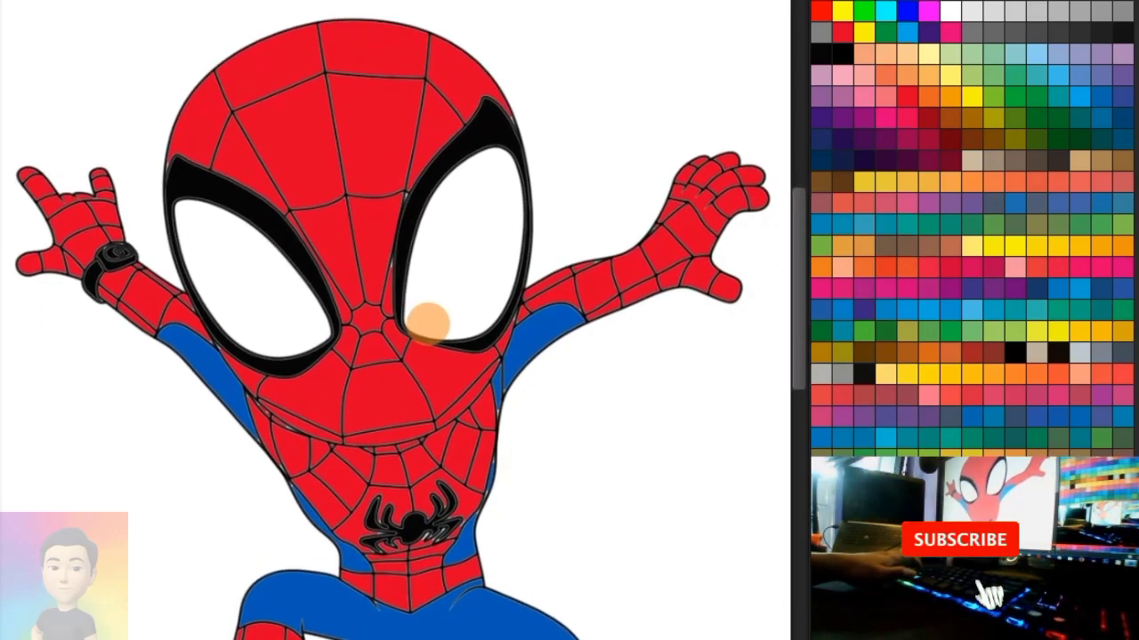